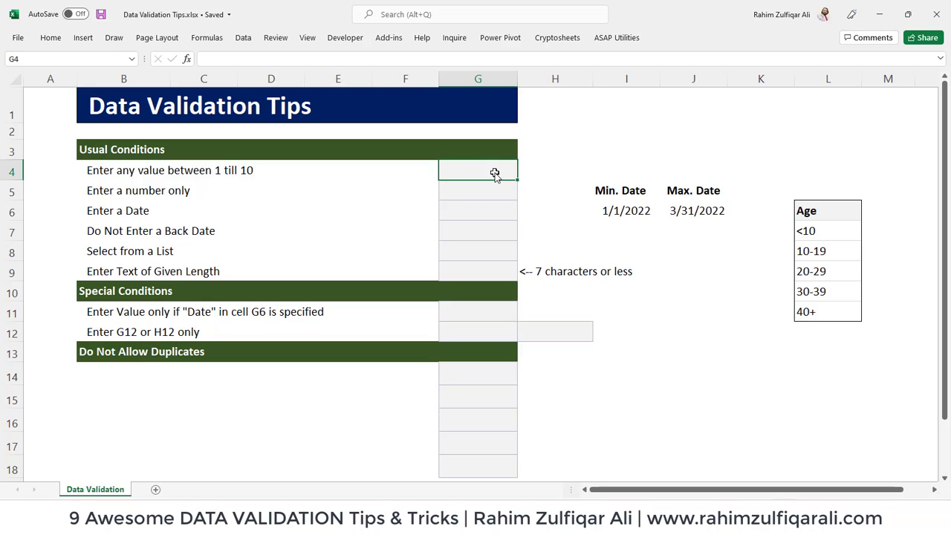
# Enter the text GIGO in cell J3 as a scratch entry.
pyautogui.press('Right')
pyautogui.press('Right')
pyautogui.press('Right')
pyautogui.press('Up')
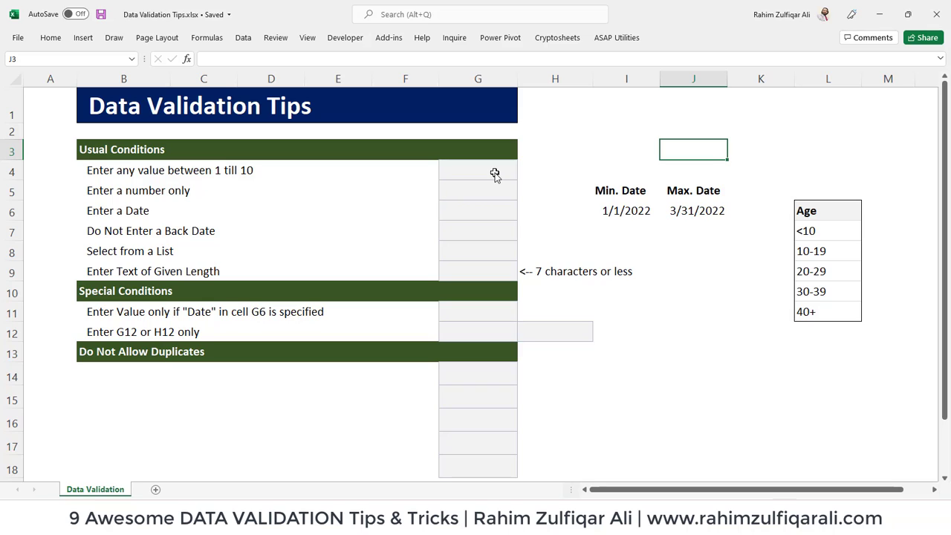
pyautogui.write('GIGO')
pyautogui.press('Return')
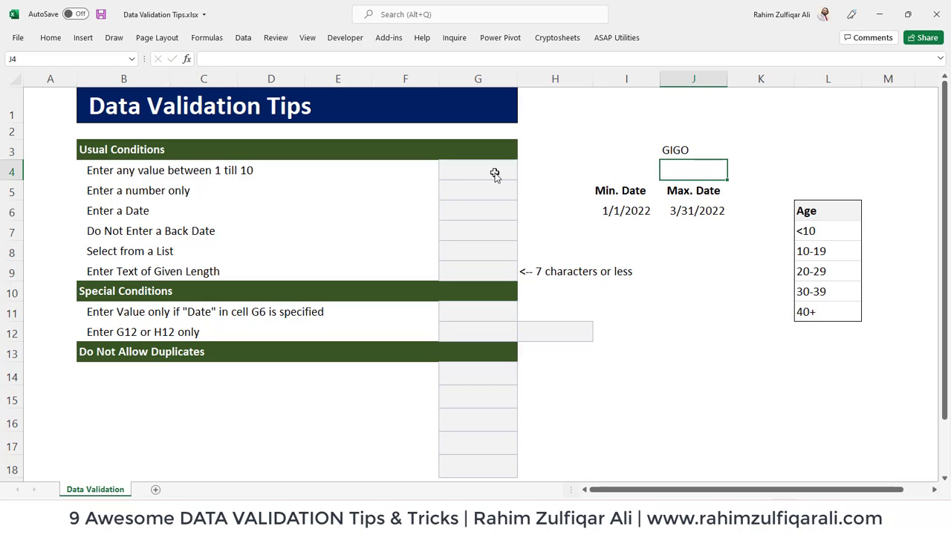
pyautogui.press('Up')
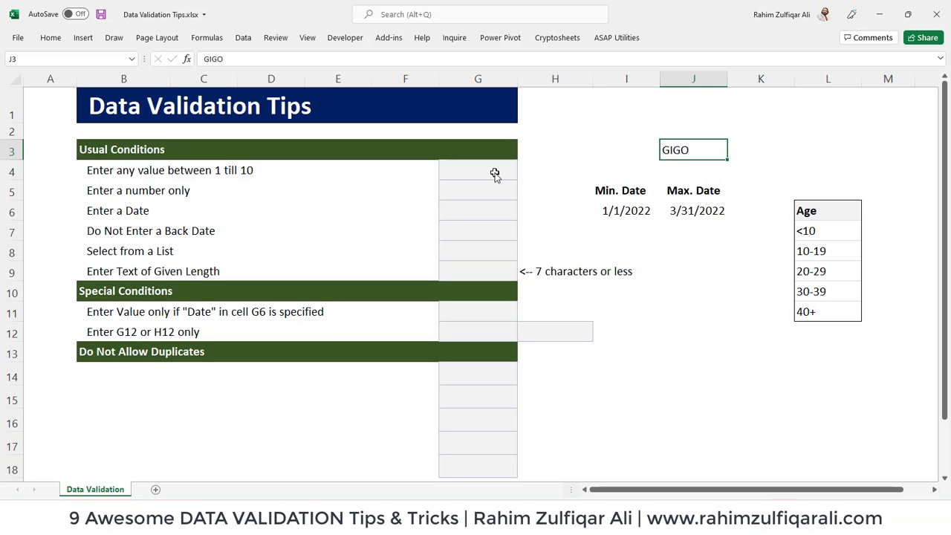
pyautogui.press('Delete')
pyautogui.write('sdskflskfjslf')
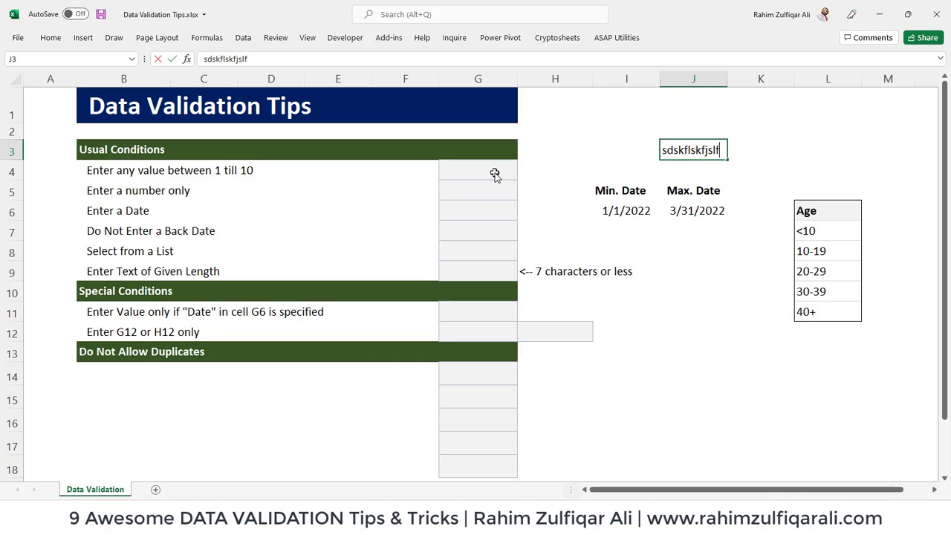
pyautogui.press('Return')
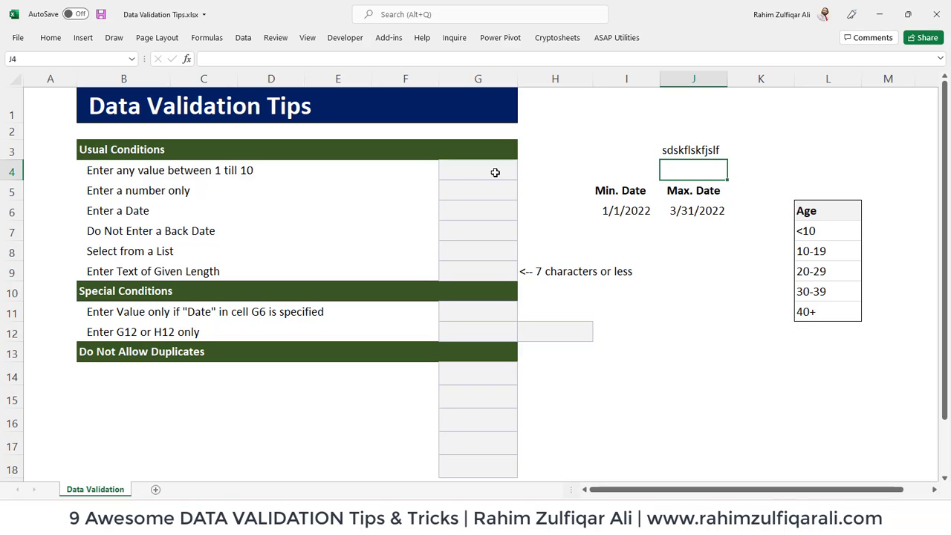
pyautogui.press('Up')
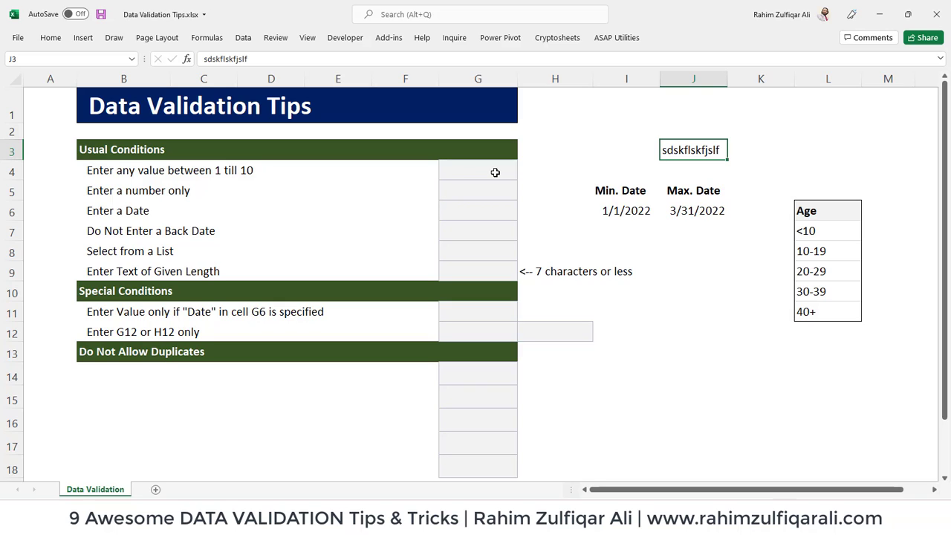
pyautogui.press('Up')
pyautogui.write('345454545454')
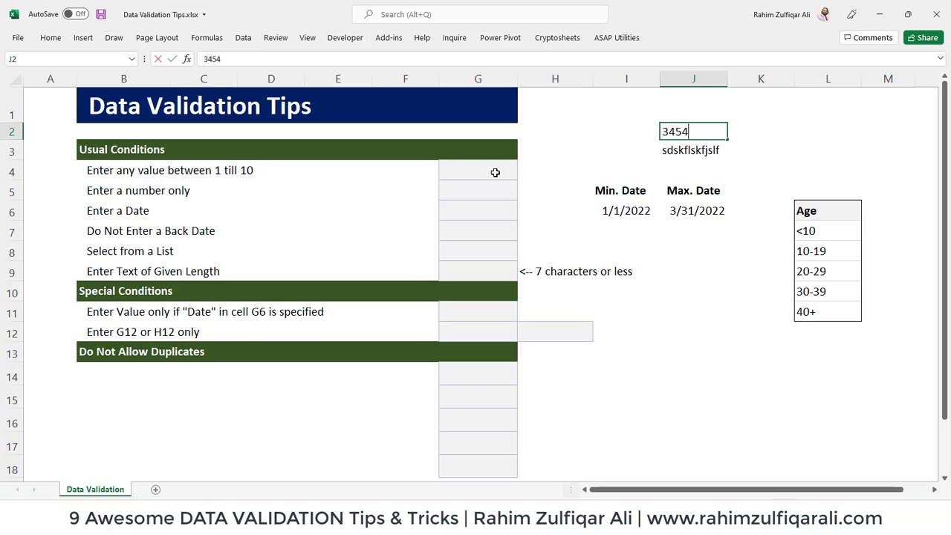
pyautogui.press('Return')
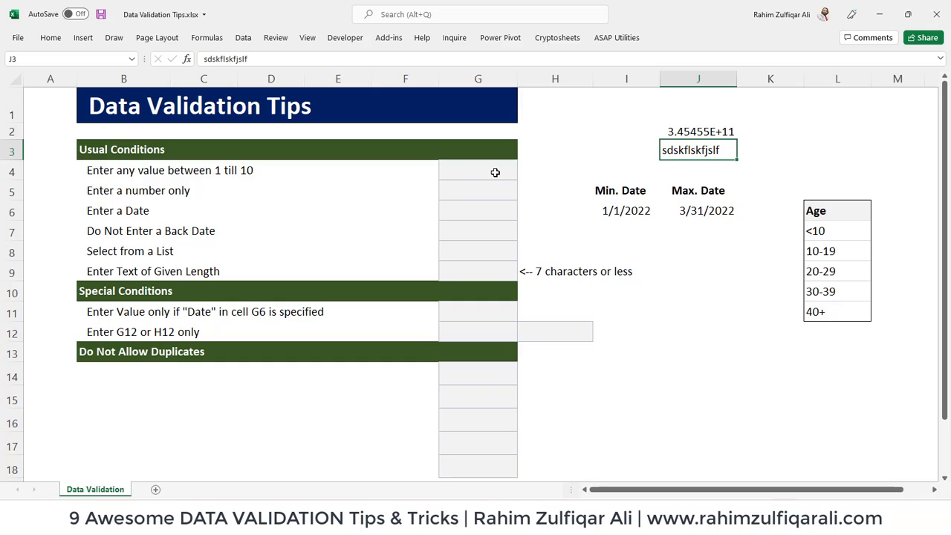
# Clear the scratch entries in cells J2:J3 and return to cell G4.
pyautogui.press('Up')
pyautogui.hotkey('shift', 'Down')
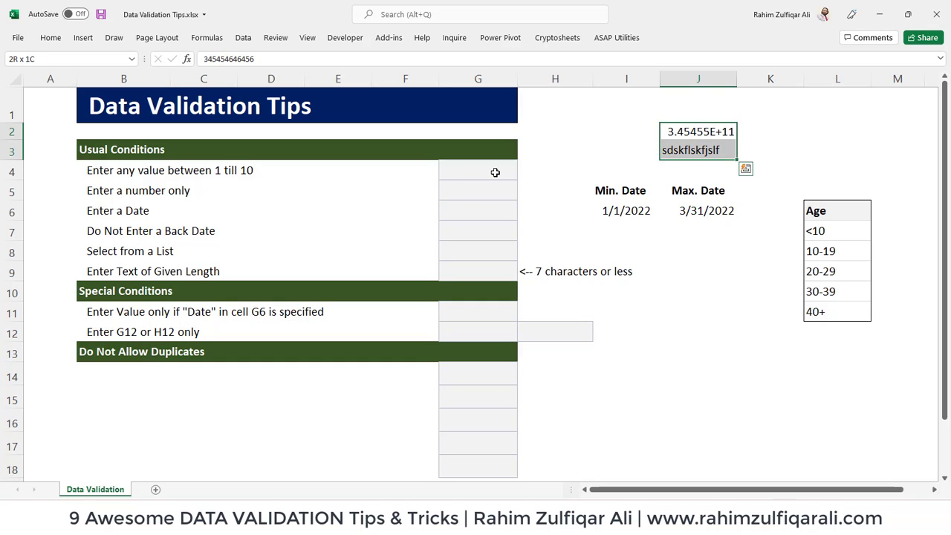
pyautogui.press('Delete')
pyautogui.press('Left')
pyautogui.press('Left')
pyautogui.press('Left')
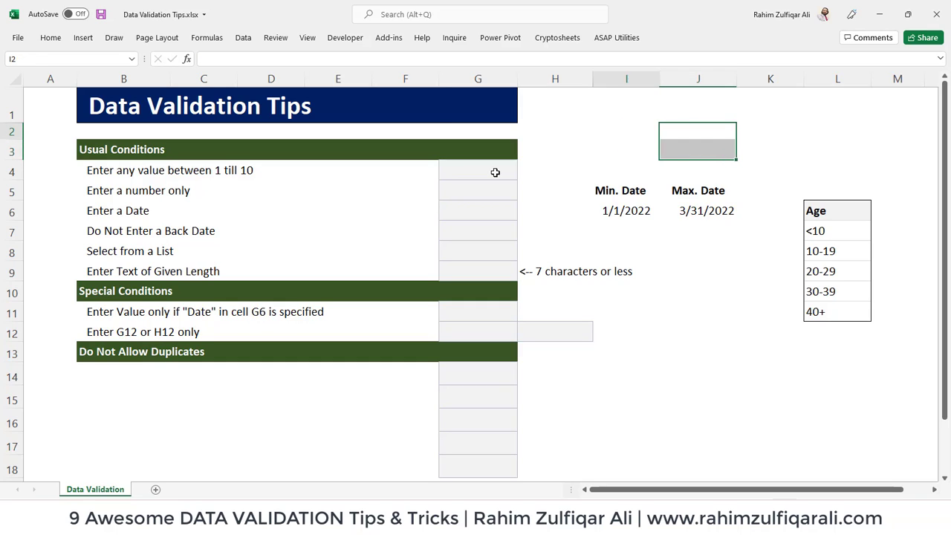
pyautogui.press('Down')
pyautogui.press('Down')
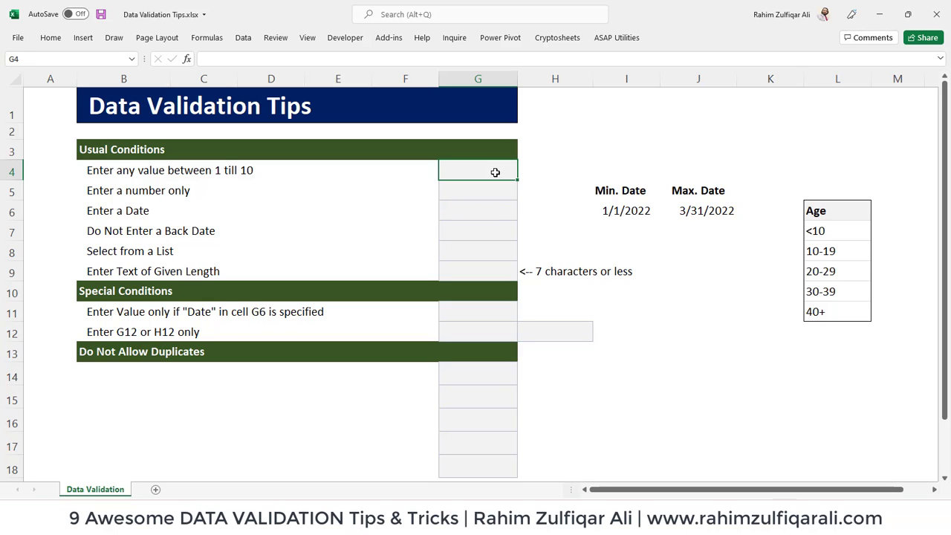
# Review the validation conditions listed in column B from row 4 downward, ending back at cell G4.
pyautogui.press('Left')
pyautogui.press('Left')
pyautogui.press('Left')
pyautogui.press('Left')
pyautogui.press('Left')
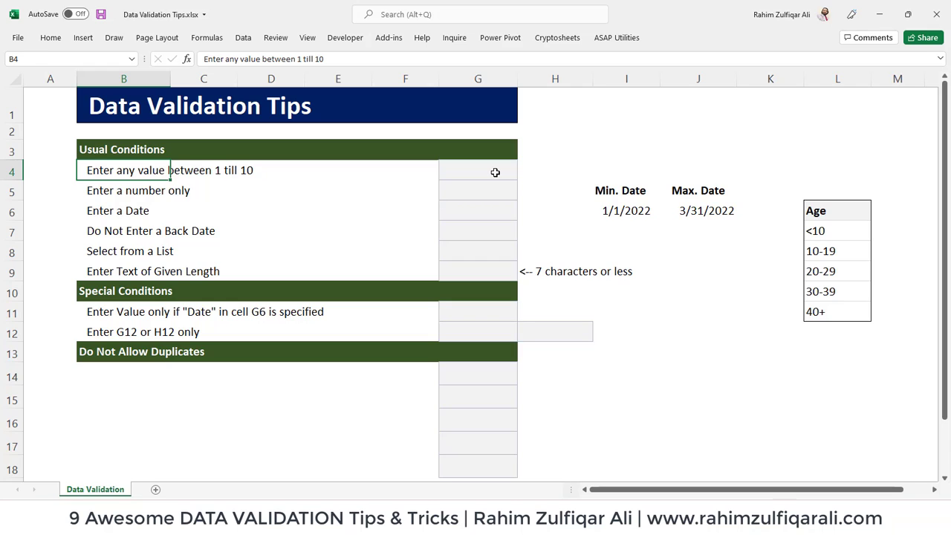
pyautogui.hotkey('shift', 'Down')
pyautogui.hotkey('shift', 'Down')
pyautogui.hotkey('shift', 'Down')
pyautogui.hotkey('shift', 'Down')
pyautogui.hotkey('shift', 'Down')
pyautogui.hotkey('shift', 'Down')
pyautogui.hotkey('shift', 'Down')
pyautogui.hotkey('shift', 'Down')
pyautogui.hotkey('shift', 'Down')
pyautogui.hotkey('shift', 'Down')
pyautogui.hotkey('shift', 'Down')
pyautogui.hotkey('shift', 'Down')
pyautogui.hotkey('shift', 'Down')
pyautogui.press('Right')
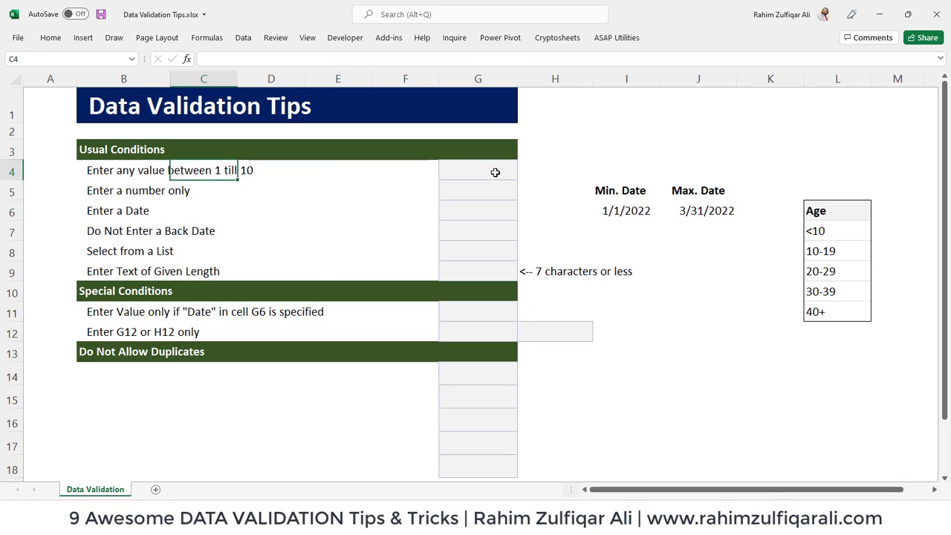
pyautogui.press('Right')
pyautogui.press('Right')
pyautogui.press('Right')
pyautogui.press('Right')
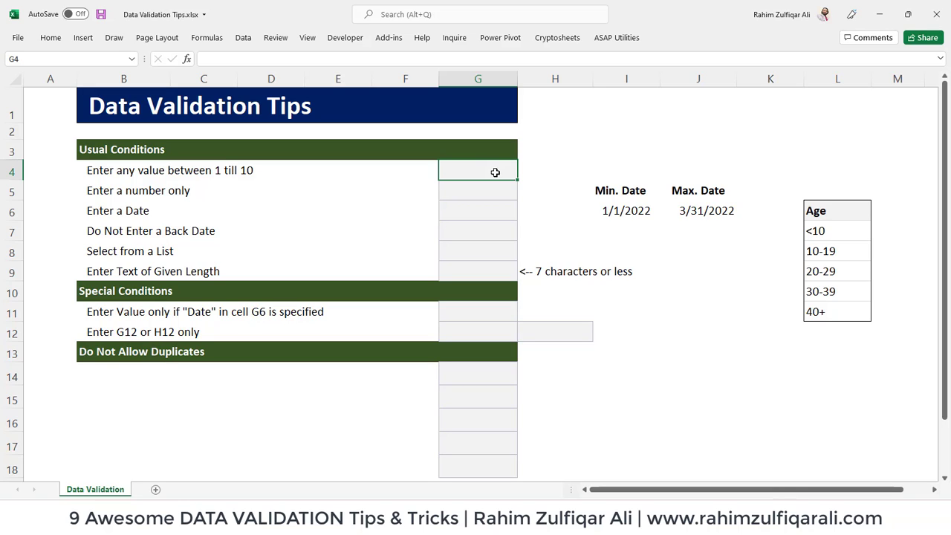
# Start a data validation rule for cell G4 that allows whole numbers.
pyautogui.hotkey('alt', 'a')
pyautogui.press('v')
pyautogui.press('v')
pyautogui.click(513, 138)
pyautogui.click(537, 138)
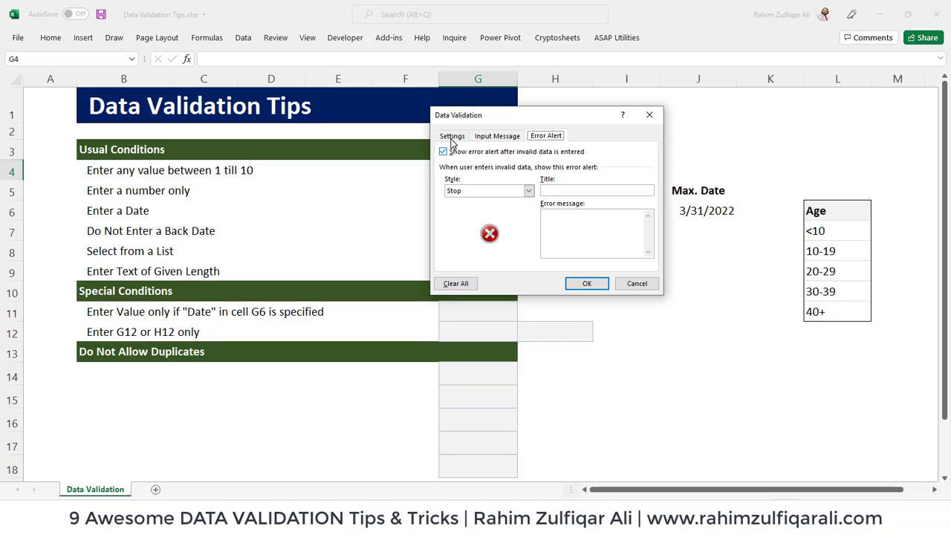
pyautogui.click(451, 138)
pyautogui.click(492, 175)
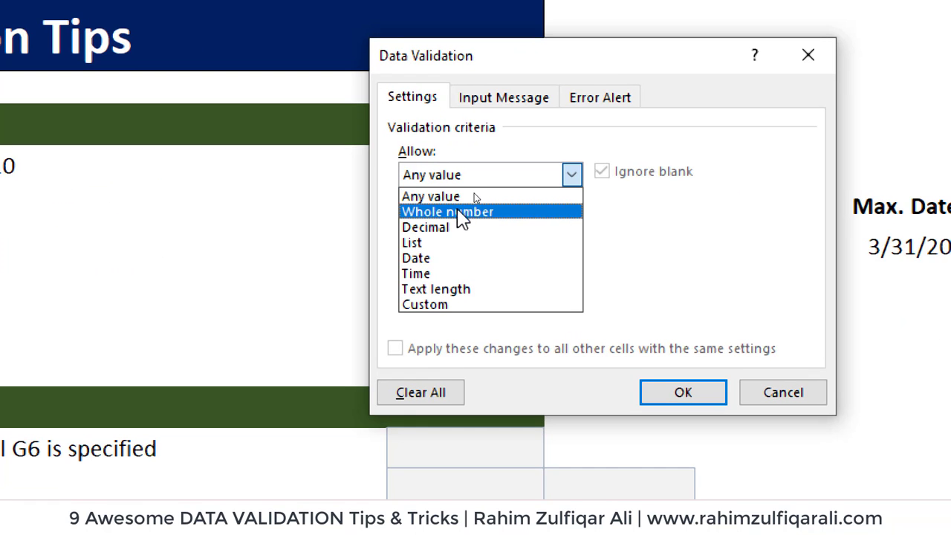
pyautogui.click(474, 194)
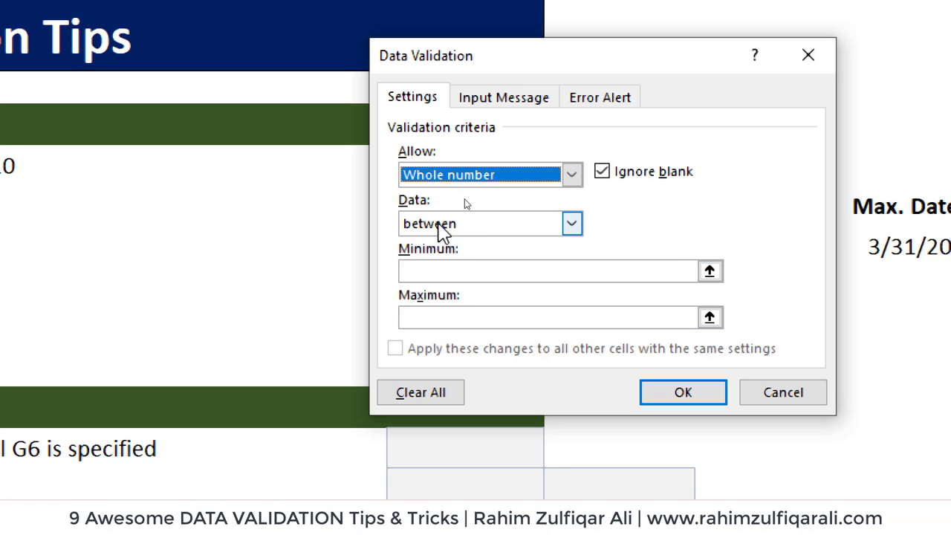
# Restrict the rule for G4 to values between a minimum of 1 and a maximum of 10, and apply it.
pyautogui.click(440, 228)
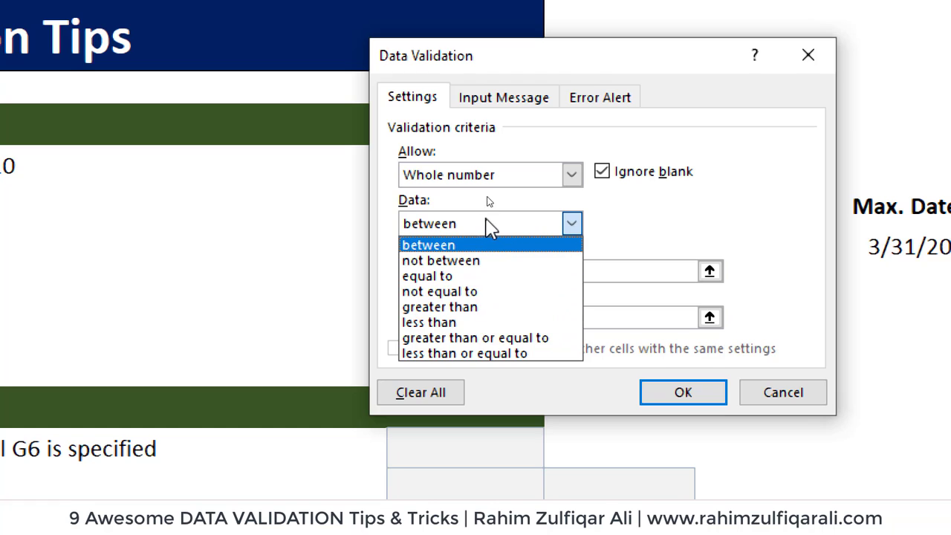
pyautogui.click(456, 245)
pyautogui.click(445, 273)
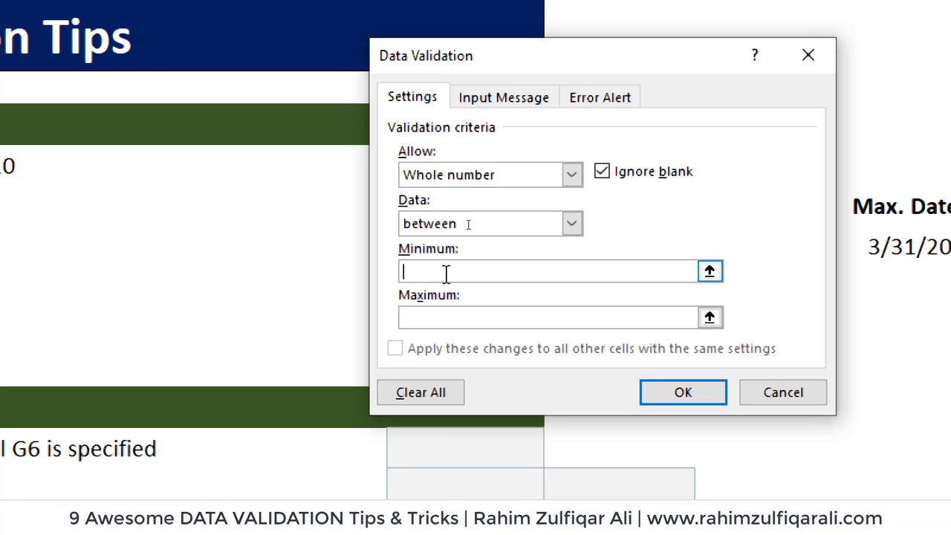
pyautogui.write('1')
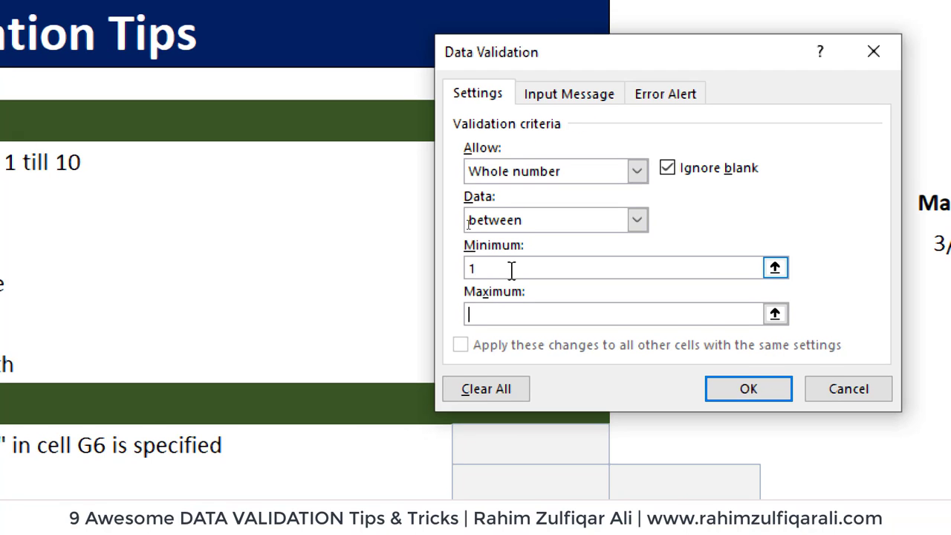
pyautogui.press('Tab')
pyautogui.write('10')
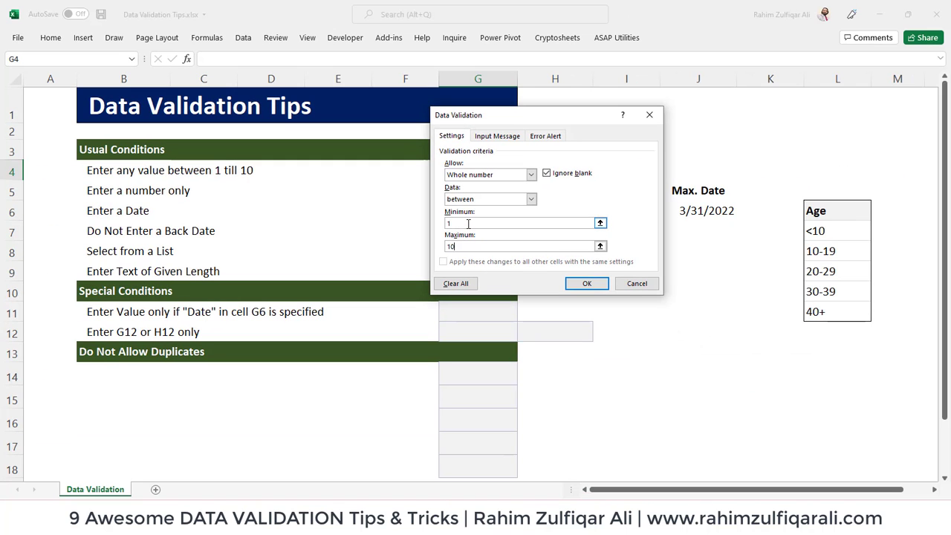
pyautogui.click(586, 283)
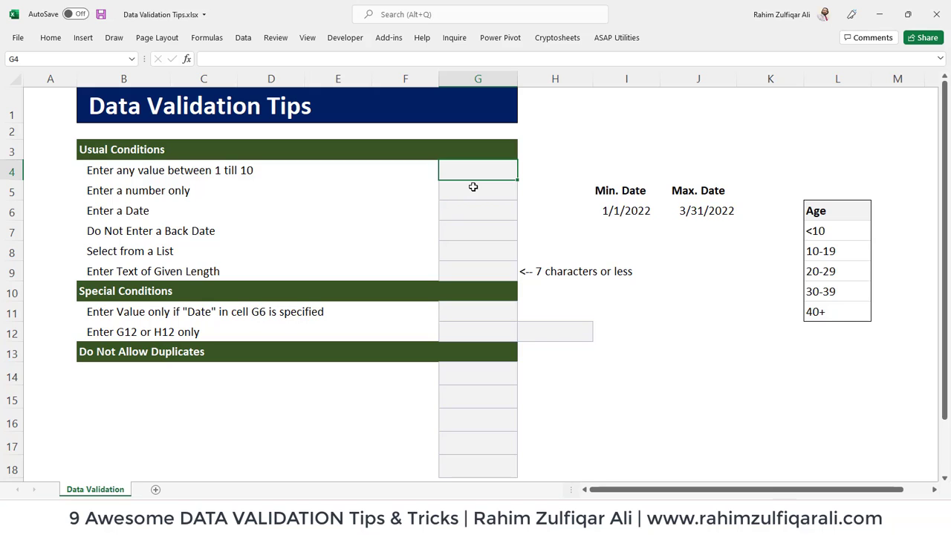
# Test the rule in G4 with a text entry, and replace it with the value 5.
pyautogui.write('rahim')
pyautogui.press('Return')
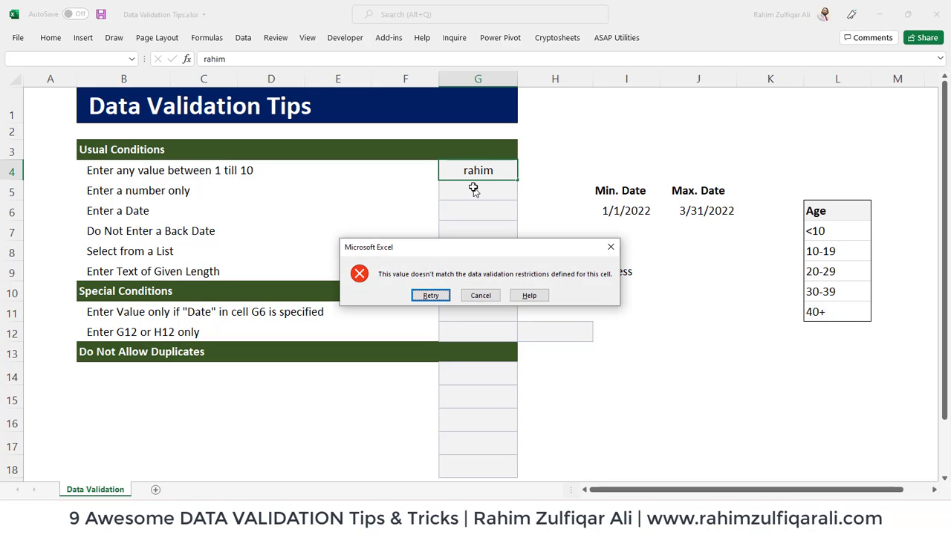
pyautogui.press('Return')
pyautogui.write('5')
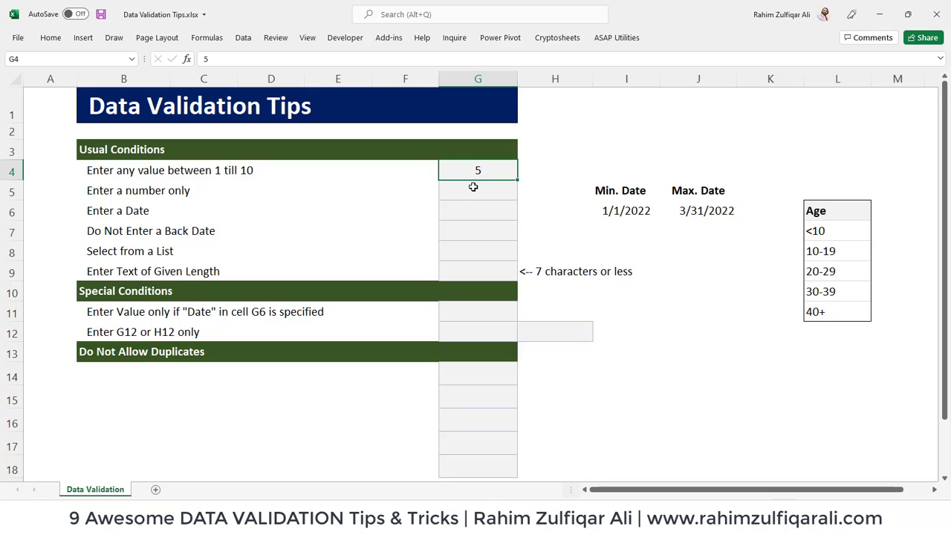
# Test the rule in G4 with the value 100 and cancel the entry.
pyautogui.write('100')
pyautogui.press('Return')
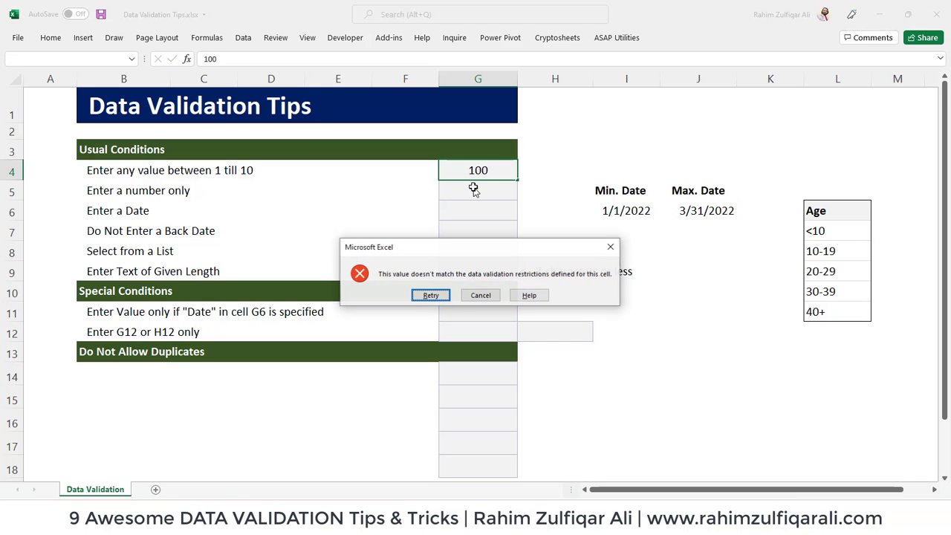
pyautogui.press('Escape')
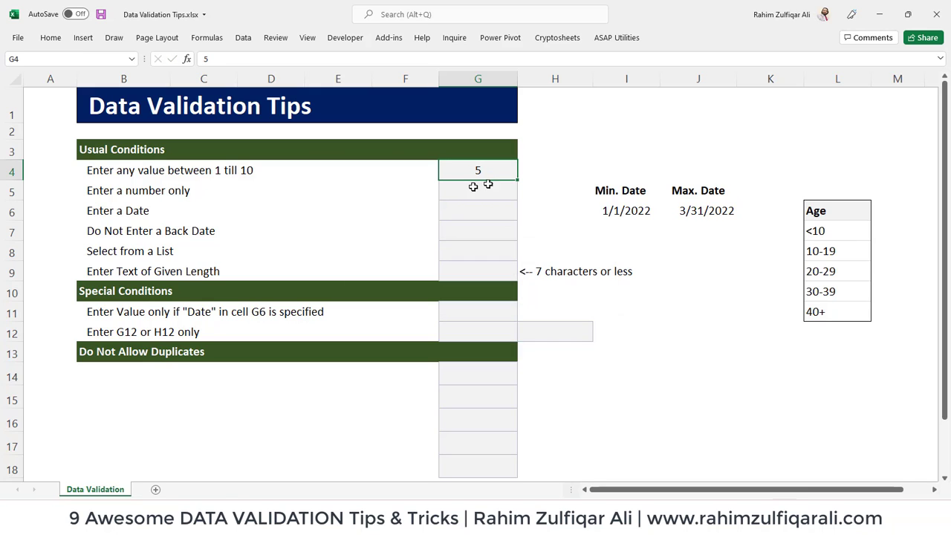
# Add the input message "Please input any value between 1 till 10" to the data validation of cell G4.
pyautogui.click(246, 39)
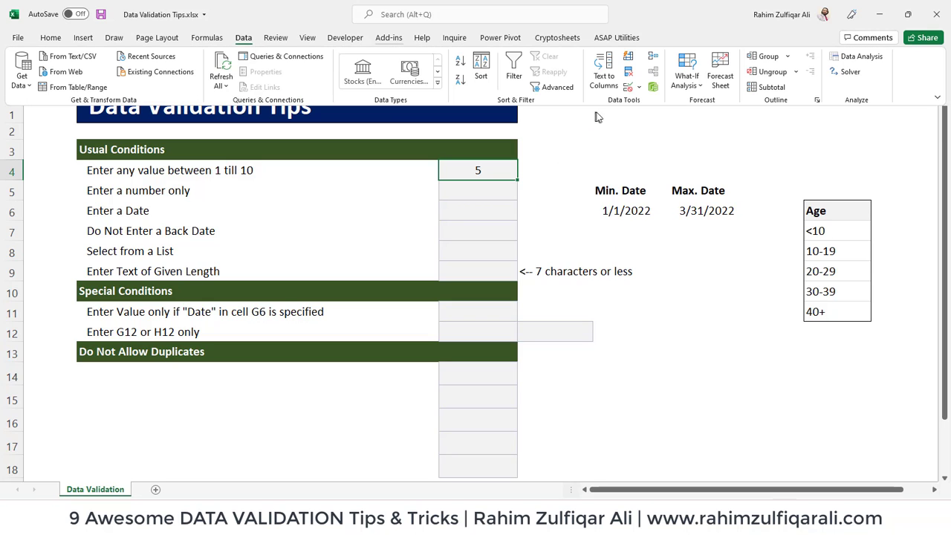
pyautogui.click(622, 83)
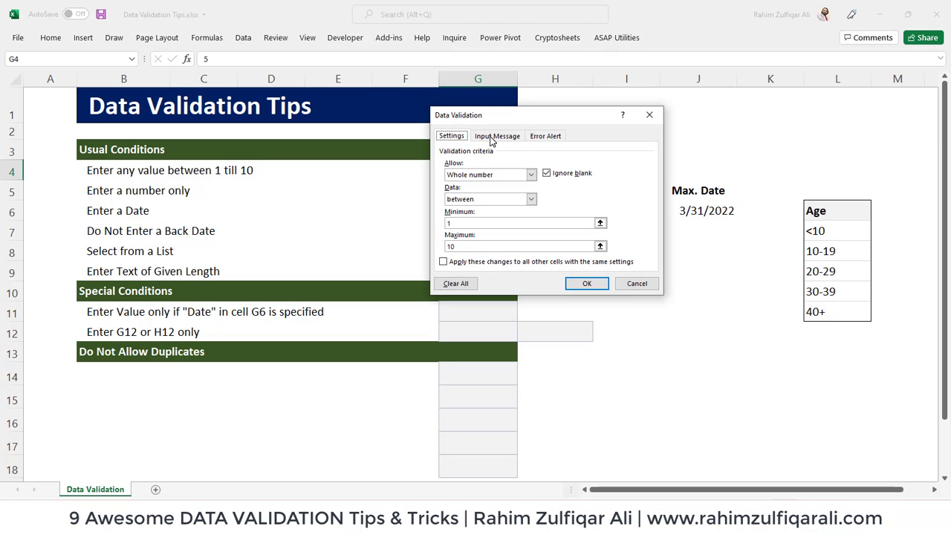
pyautogui.click(496, 136)
pyautogui.click(496, 225)
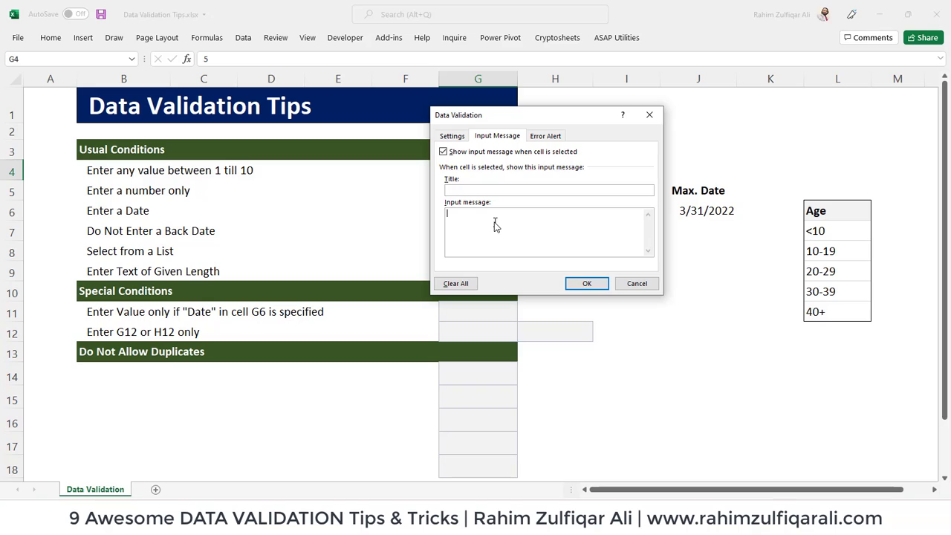
pyautogui.write('Please i')
pyautogui.write('nput value')
pyautogui.write(' any value')
pyautogui.write('between 1')
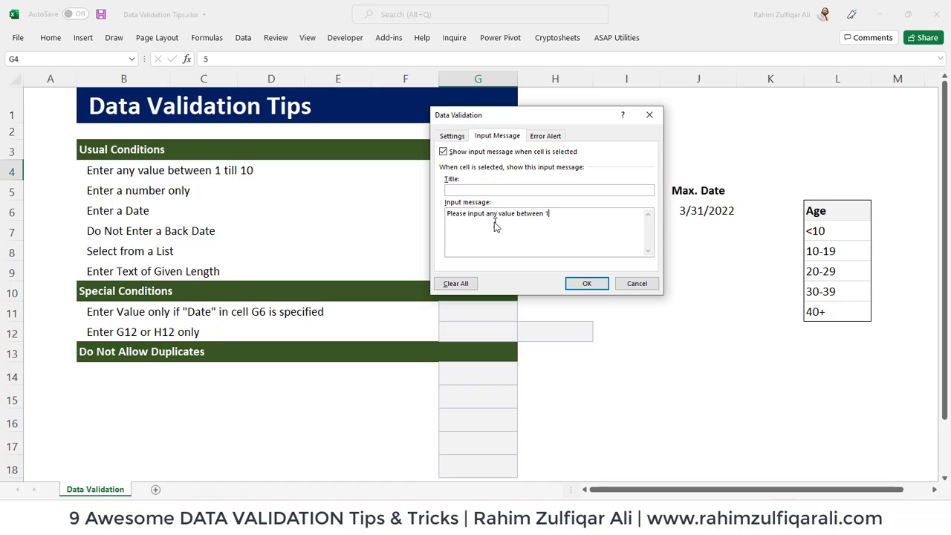
pyautogui.write(' till 10')
# Look through the Warning and Information styles for the error alert of cell G4, and leave the style at Stop.
pyautogui.click(545, 137)
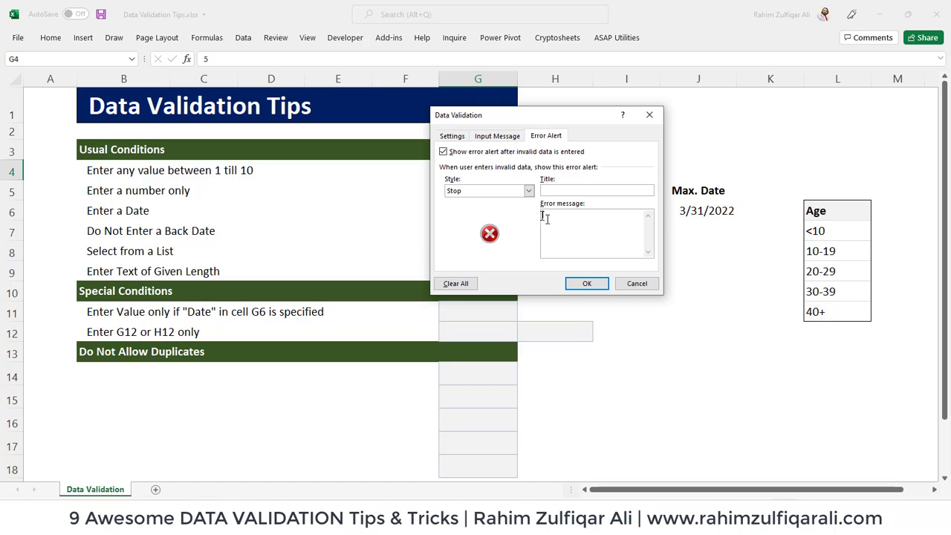
pyautogui.click(482, 192)
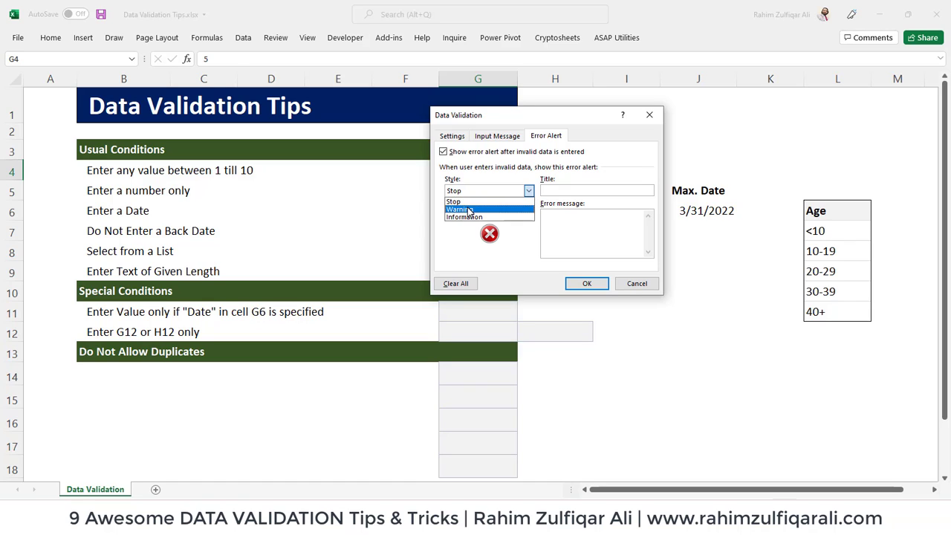
pyautogui.click(470, 211)
pyautogui.click(476, 191)
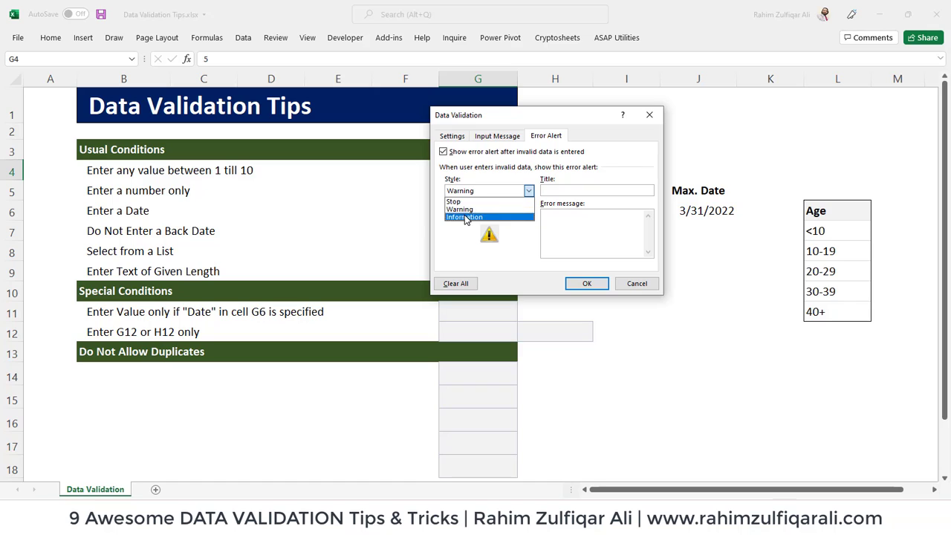
pyautogui.click(465, 217)
pyautogui.click(476, 191)
pyautogui.click(462, 201)
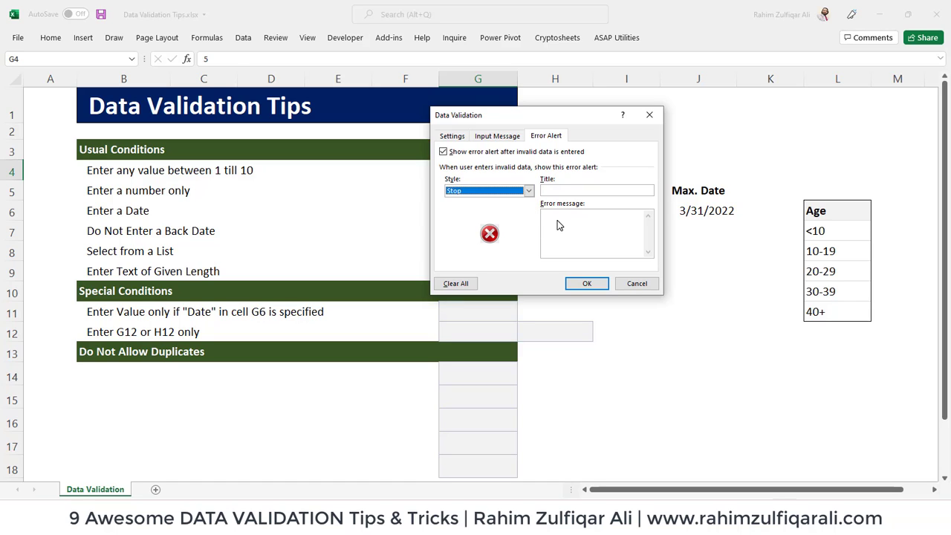
# Add the error message "Call at my number" to the error alert of cell G4 and apply it.
pyautogui.click(563, 220)
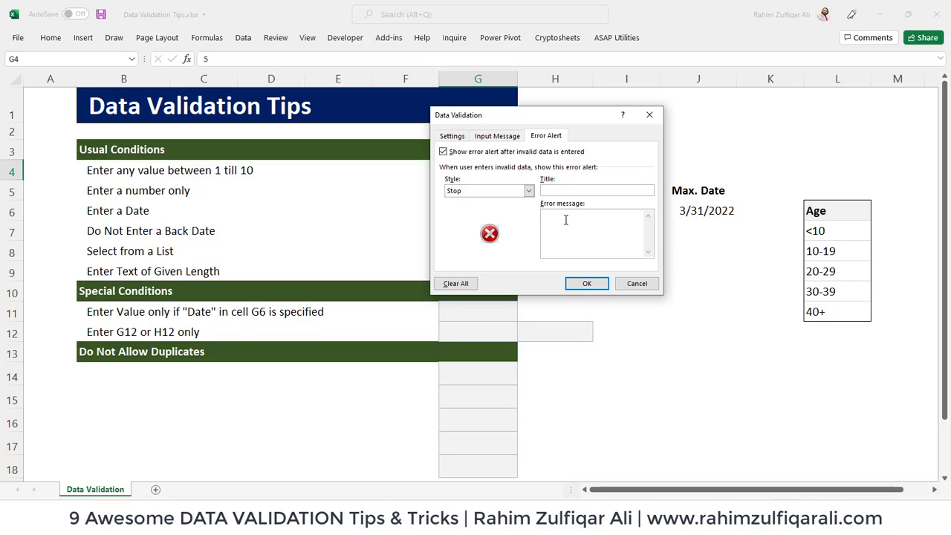
pyautogui.write('Call ay on')
pyautogui.press('BackSpace')
pyautogui.press('BackSpace')
pyautogui.press('BackSpace')
pyautogui.press('BackSpace')
pyautogui.write('t my number')
pyautogui.click(586, 283)
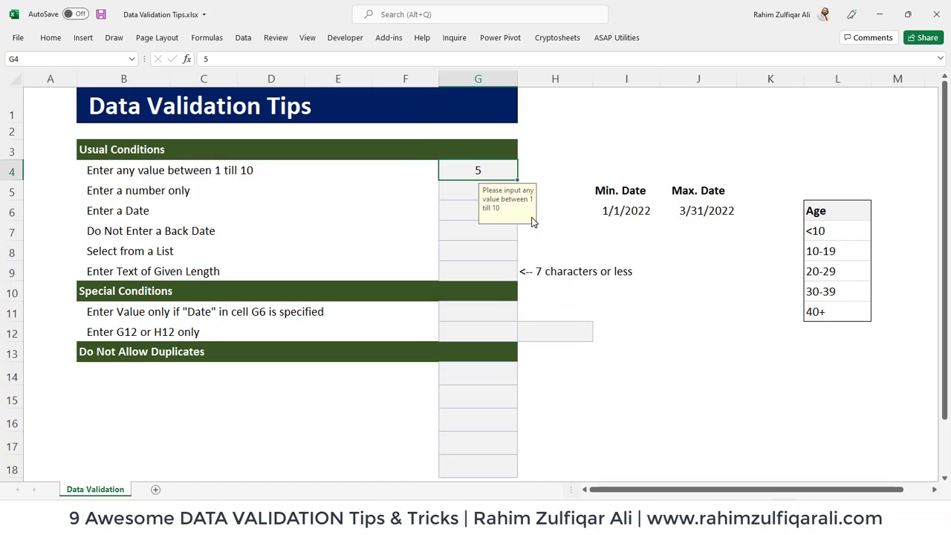
# Test the error alert in G4 with the value 34 and cancel the entry.
pyautogui.click(464, 202)
pyautogui.click(461, 173)
pyautogui.write('34')
pyautogui.press('Return')
pyautogui.click(480, 295)
# Start a data validation rule for cell G5 that allows whole numbers.
pyautogui.click(456, 194)
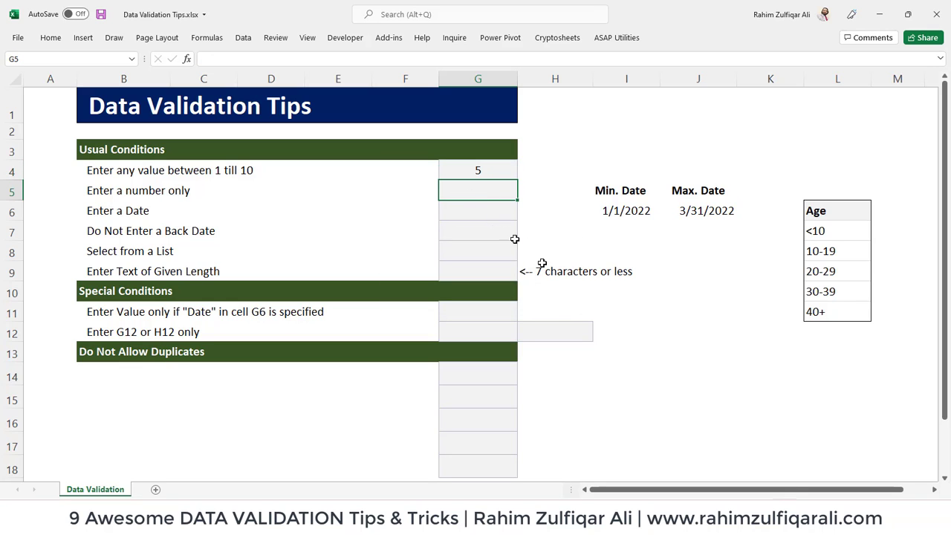
pyautogui.click(245, 39)
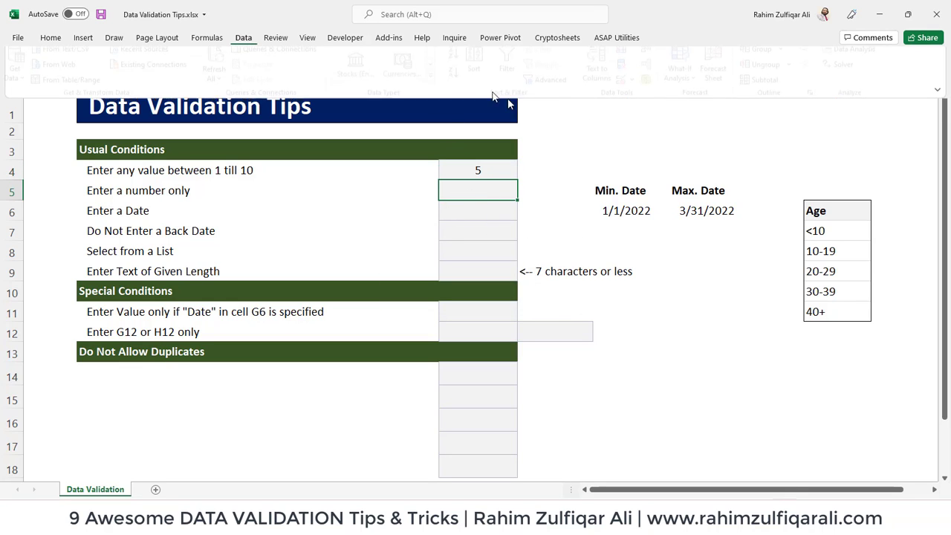
pyautogui.click(627, 86)
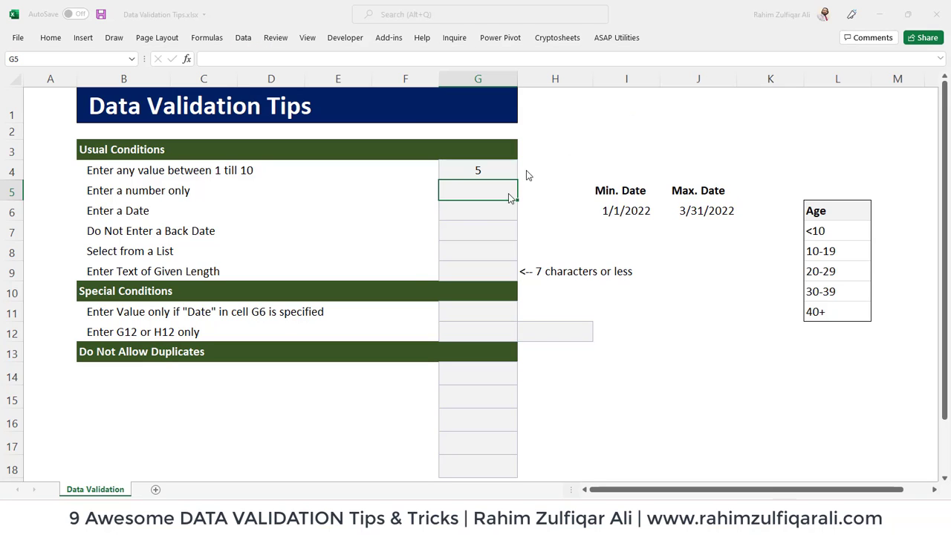
pyautogui.click(453, 136)
pyautogui.click(476, 174)
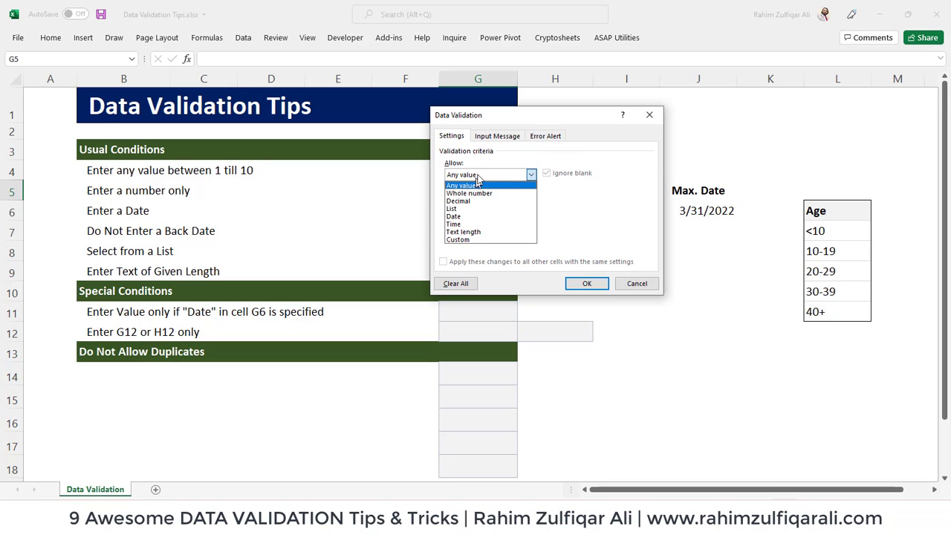
pyautogui.click(474, 187)
pyautogui.click(473, 176)
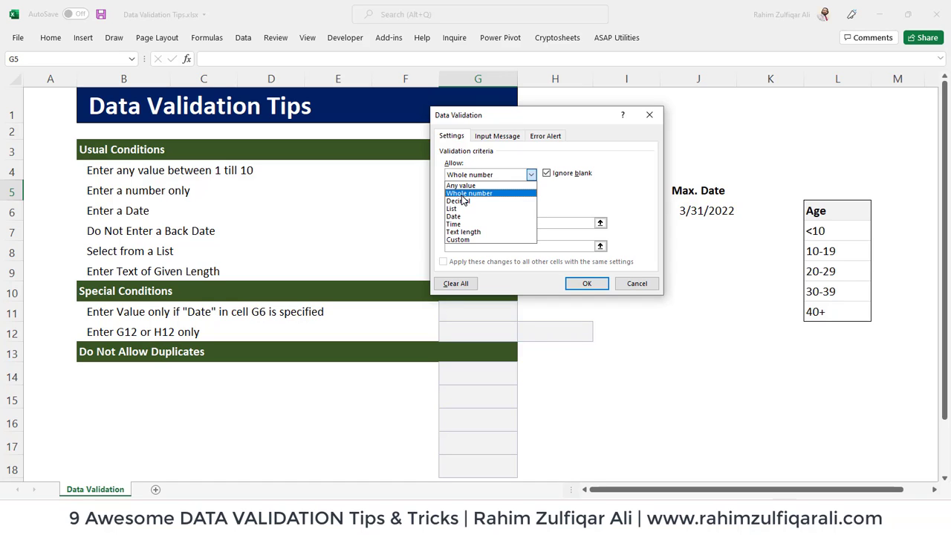
pyautogui.click(463, 195)
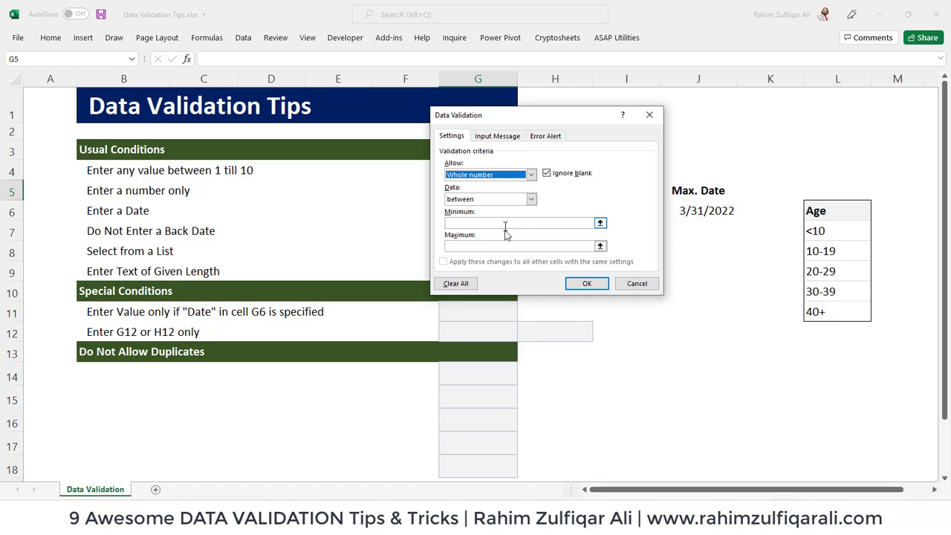
# Restrict the rule for G5 to values less than 100, and enter 99 in the cell.
pyautogui.click(488, 199)
pyautogui.click(475, 253)
pyautogui.click(490, 223)
pyautogui.write('100')
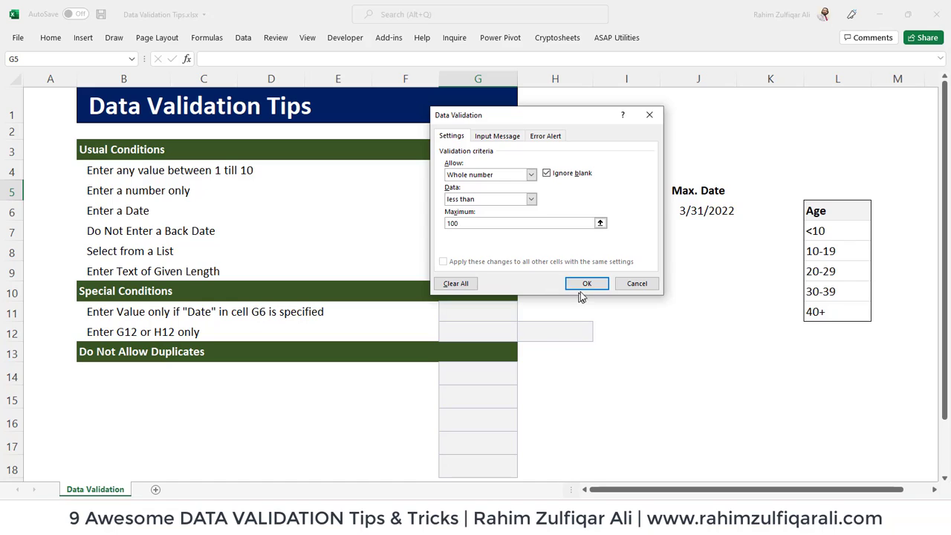
pyautogui.click(582, 287)
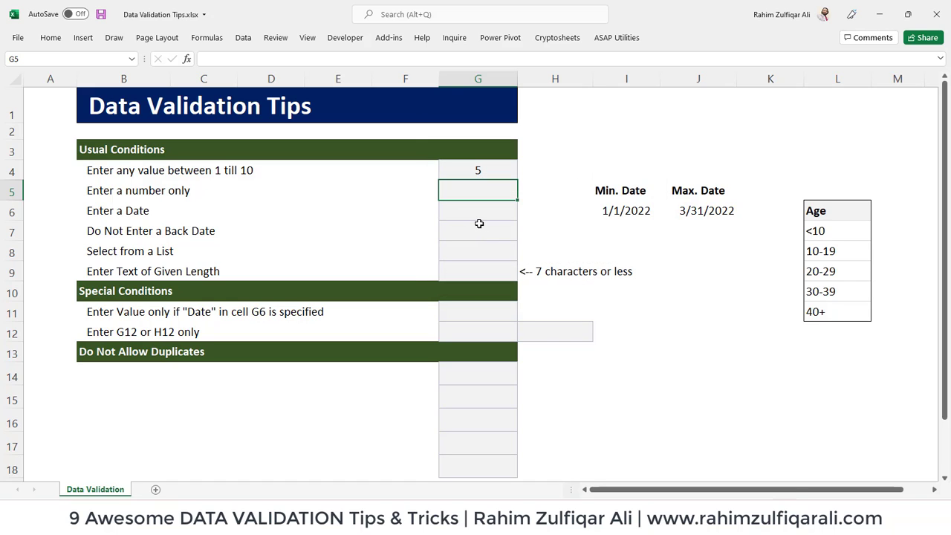
pyautogui.write('99')
pyautogui.press('Return')
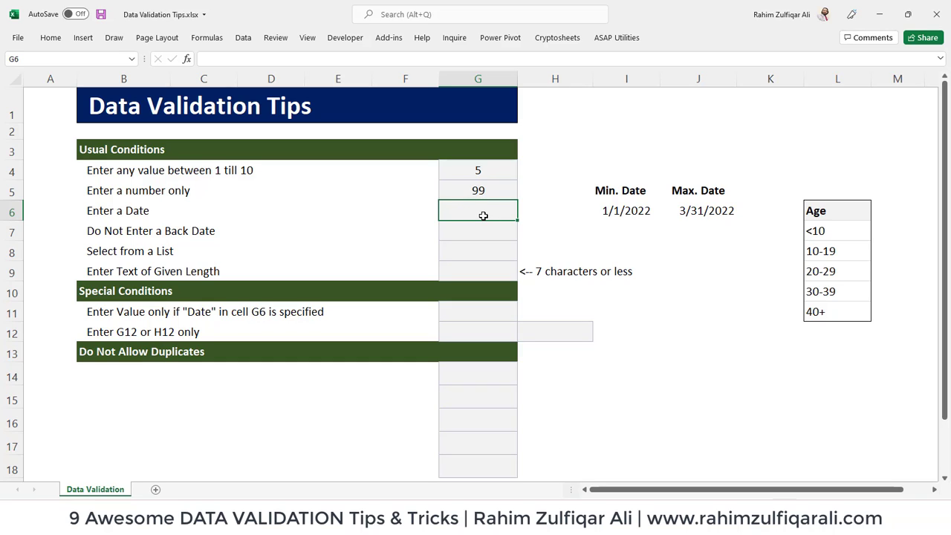
# Start a data validation rule for cell G6 that allows dates between two limits.
pyautogui.click(245, 39)
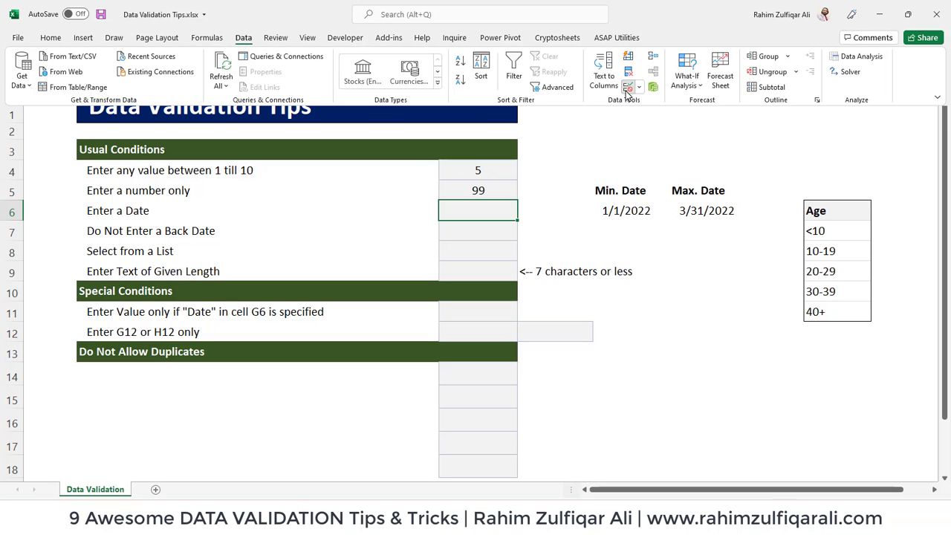
pyautogui.click(628, 93)
pyautogui.click(483, 178)
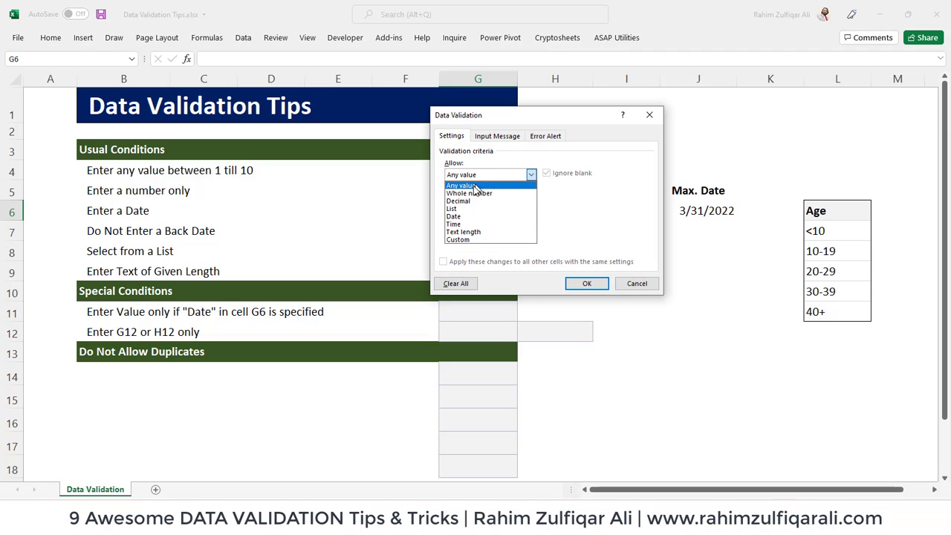
pyautogui.click(466, 216)
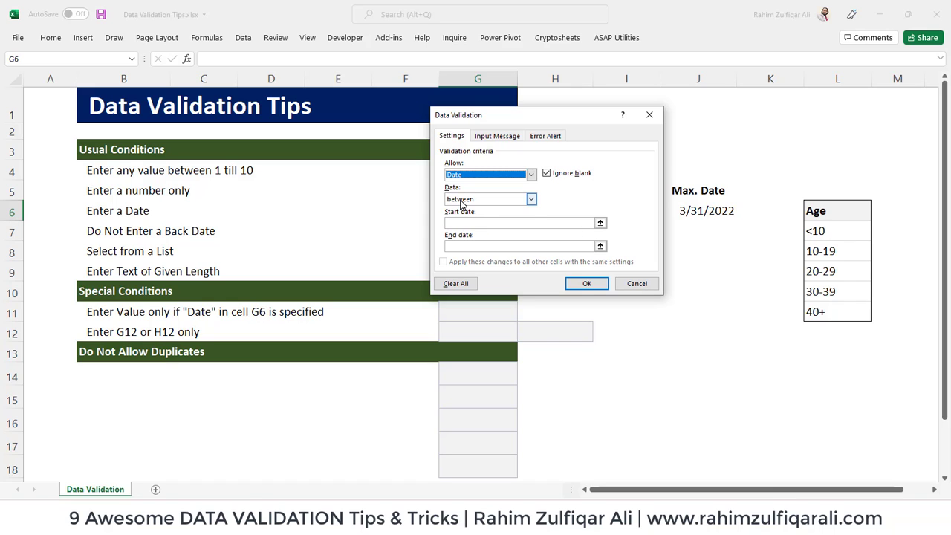
pyautogui.click(462, 203)
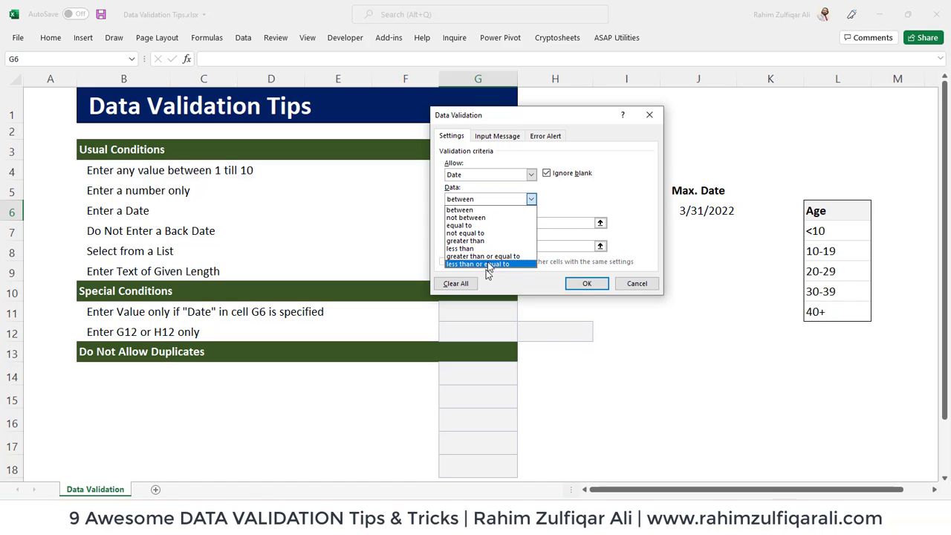
pyautogui.click(500, 213)
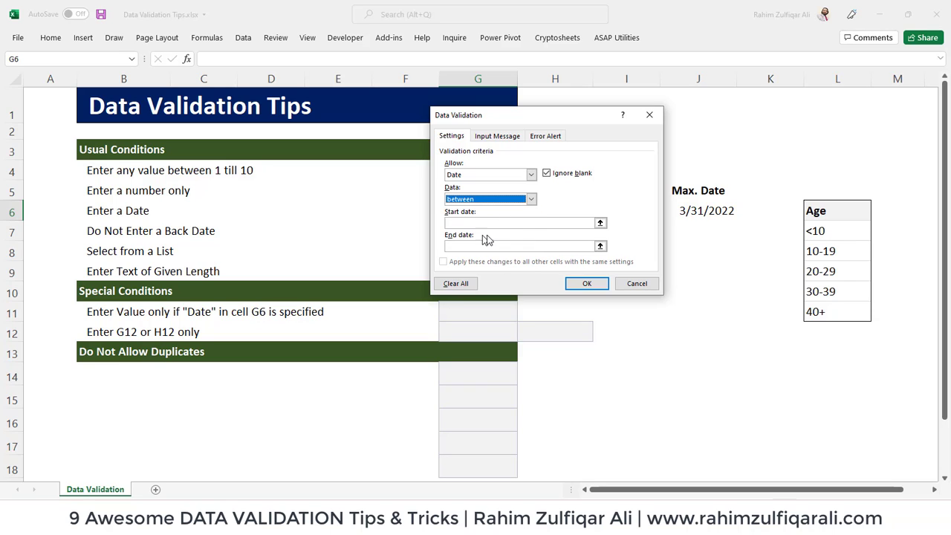
# Link the start date of the G6 rule to cell I6 and the end date to cell J6, and apply it.
pyautogui.click(600, 223)
pyautogui.click(626, 210)
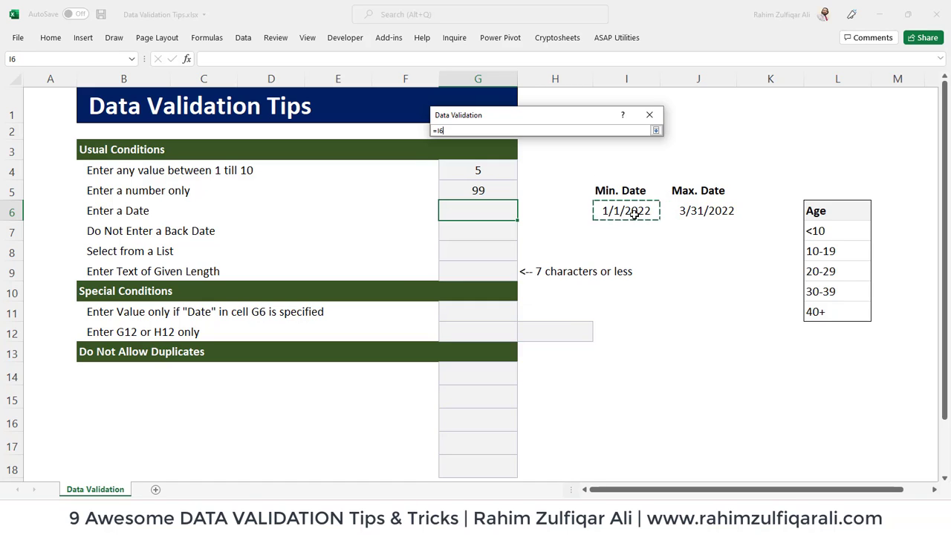
pyautogui.click(657, 130)
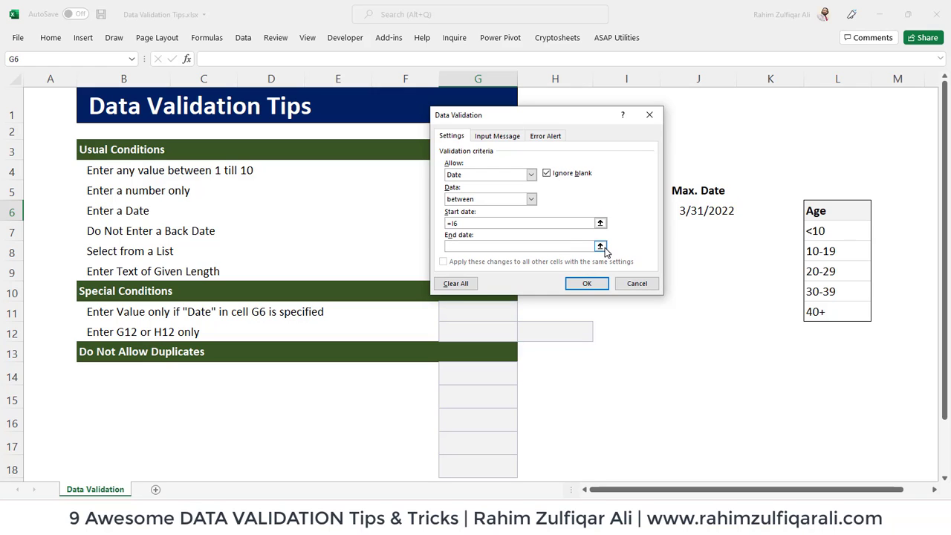
pyautogui.click(600, 246)
pyautogui.click(689, 211)
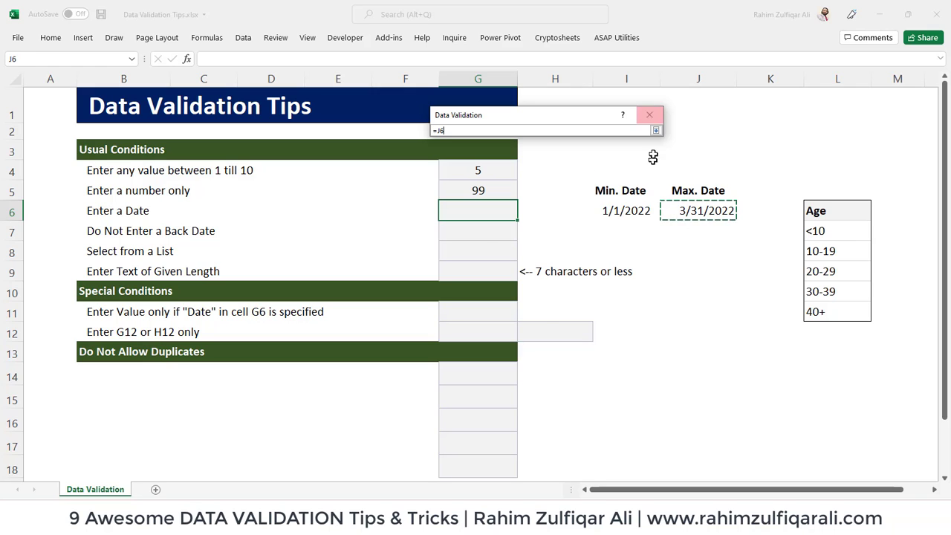
pyautogui.click(658, 131)
pyautogui.press('Return')
# Test the date rule in G6 with 4/7/2022, and enter 2/2/2022 in its place.
pyautogui.write('4/7/')
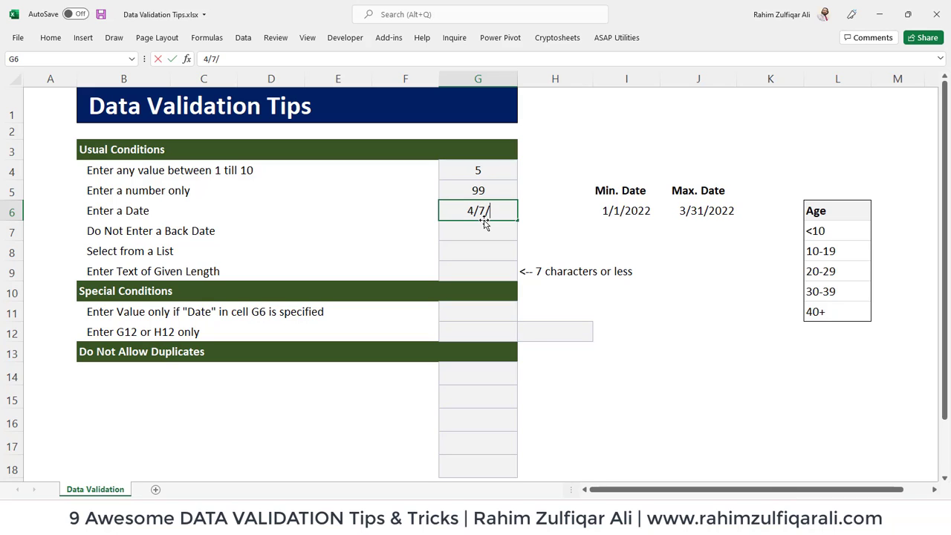
pyautogui.write('2022')
pyautogui.press('Return')
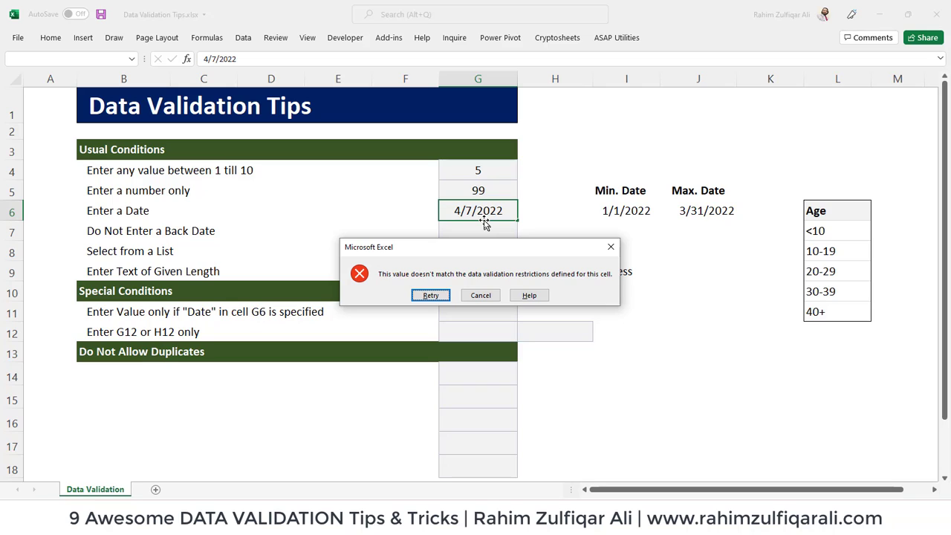
pyautogui.press('Escape')
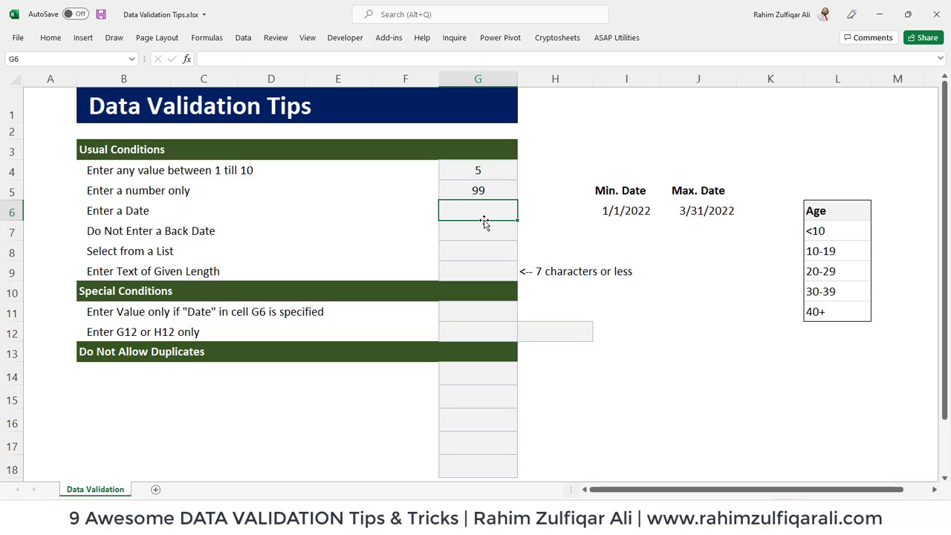
pyautogui.write('2/2/2022')
pyautogui.press('Return')
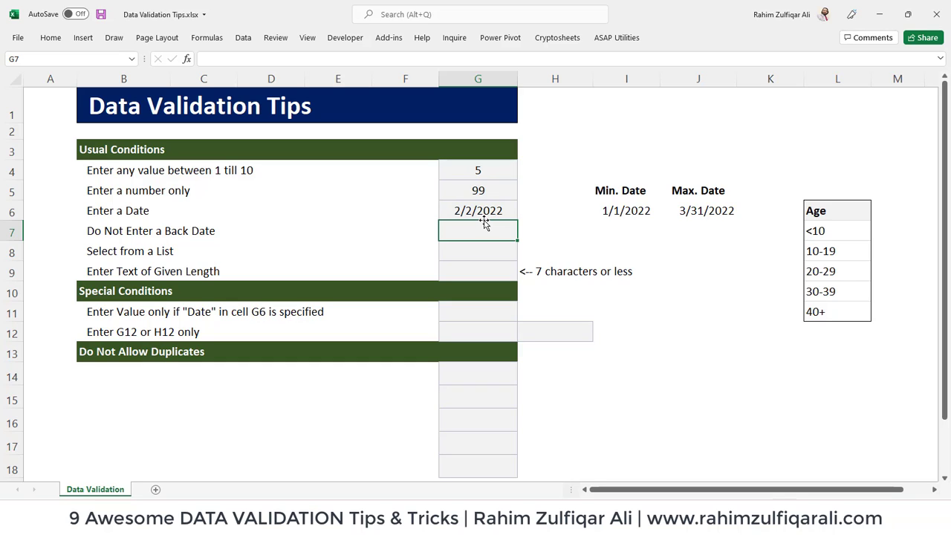
# Validate cell G7 to allow only dates greater than or equal to the current date, using the TODAY function as start date.
pyautogui.click(248, 38)
pyautogui.click(628, 87)
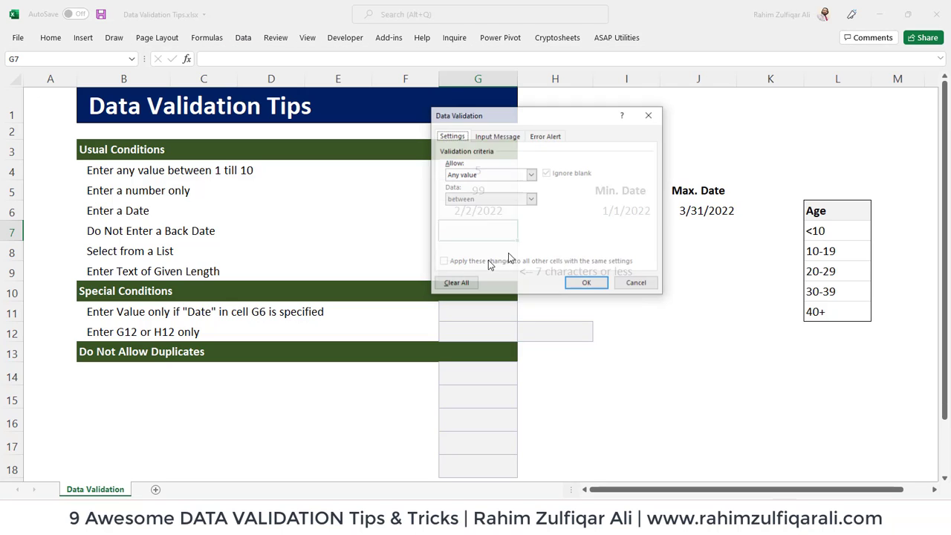
pyautogui.click(483, 176)
pyautogui.click(473, 216)
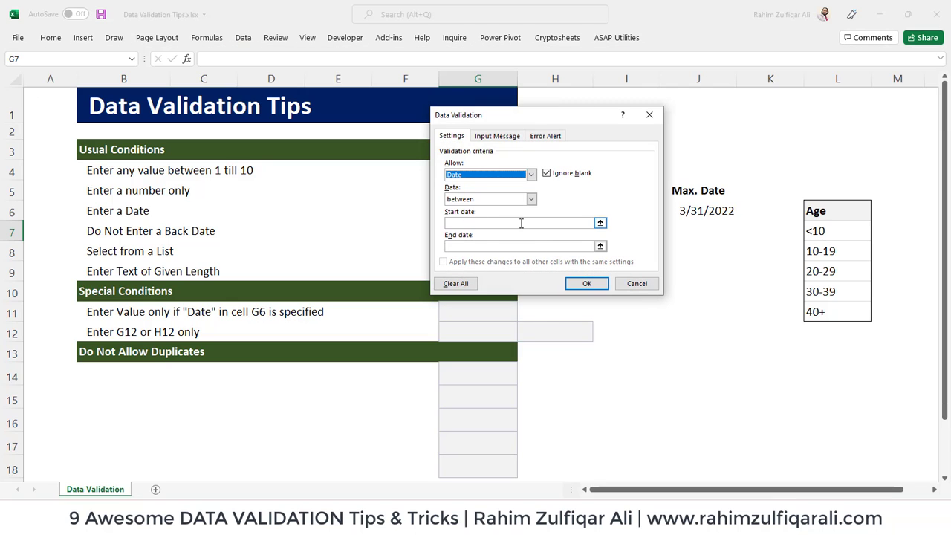
pyautogui.click(531, 199)
pyautogui.click(486, 266)
pyautogui.click(481, 223)
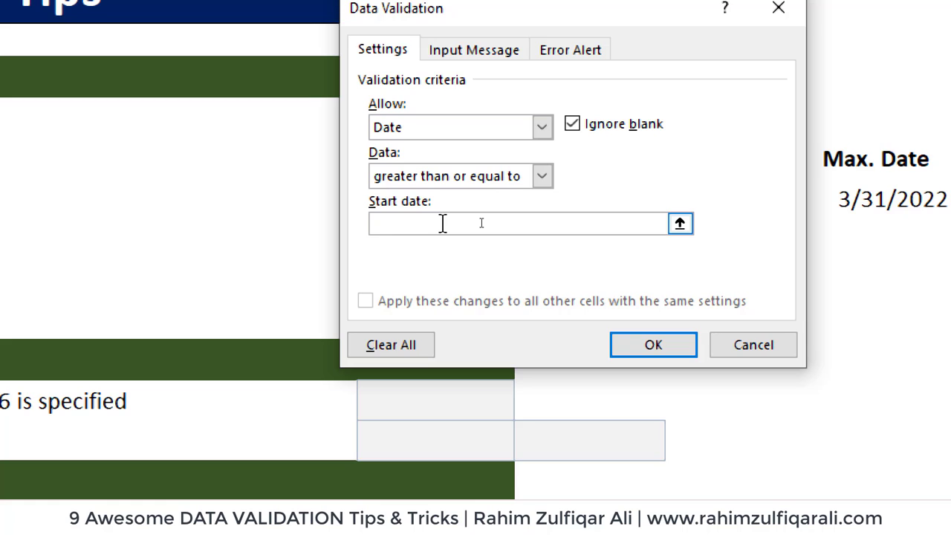
pyautogui.write('=today')
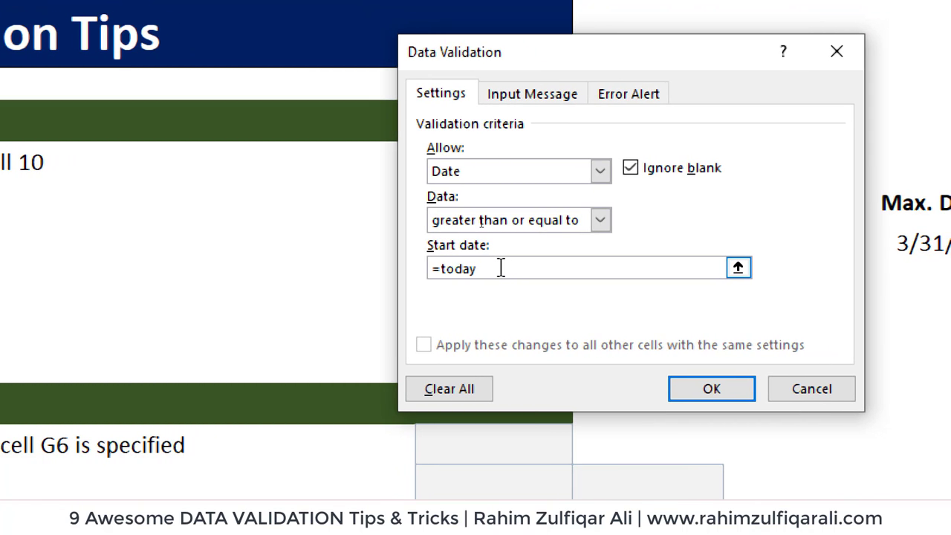
pyautogui.write('(')
pyautogui.press('Return')
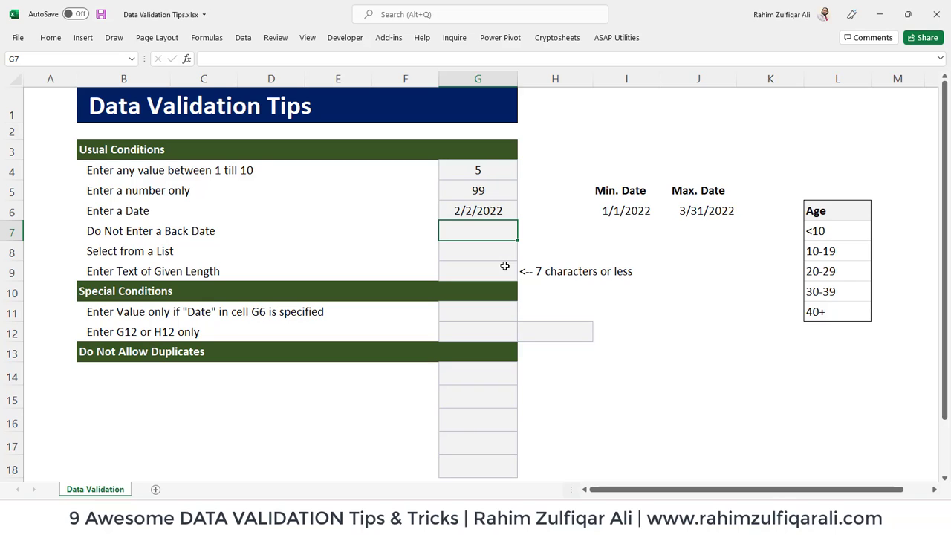
# Test the back-date rule in G7 with 4/6/2022, and enter 4/7/2022 in its place.
pyautogui.write('4/6/2022')
pyautogui.press('Return')
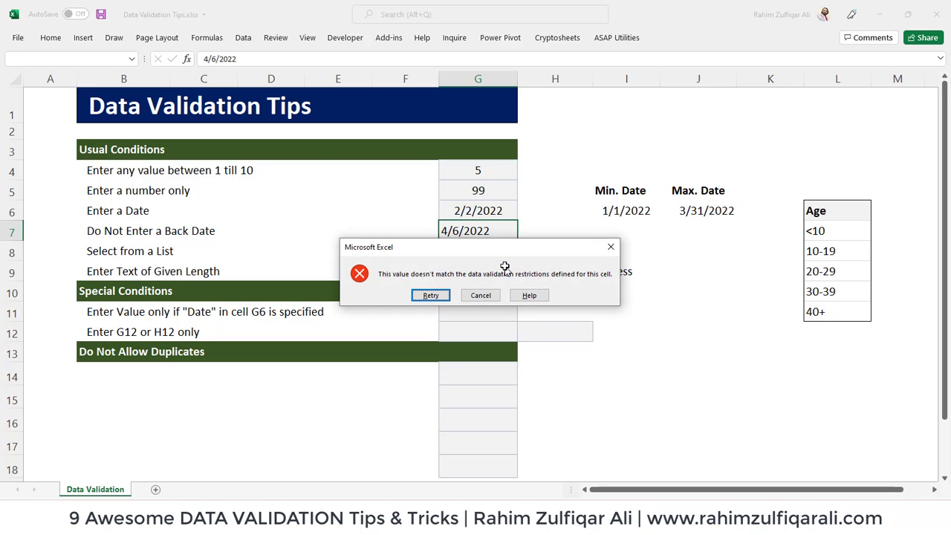
pyautogui.press('Escape')
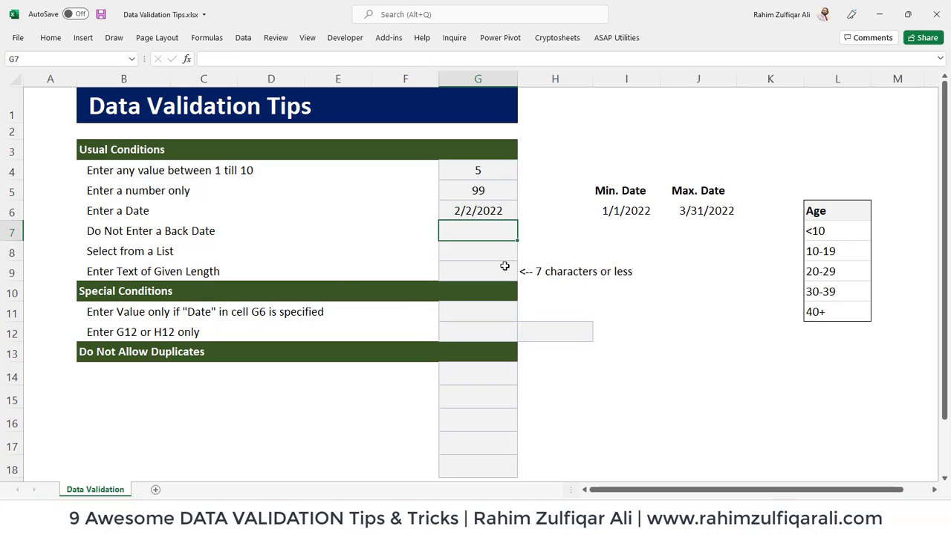
pyautogui.write('4/7/2022')
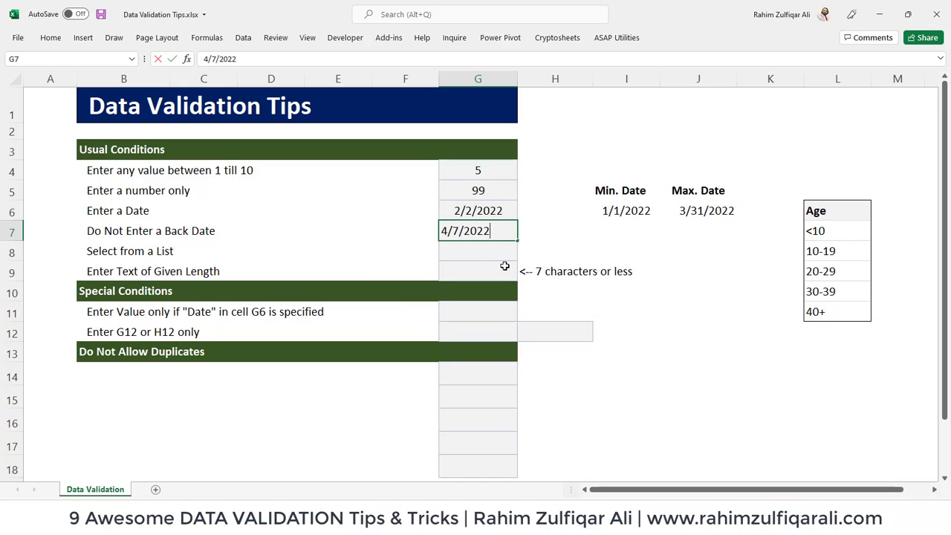
pyautogui.press('Return')
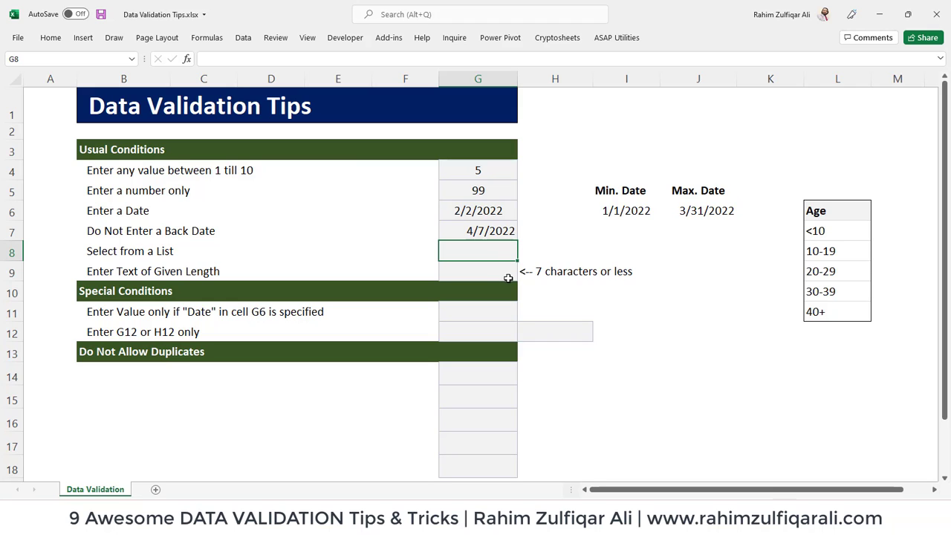
# Validate cell G8 with a list whose source is the age groups in L7:L11.
pyautogui.click(243, 37)
pyautogui.click(627, 87)
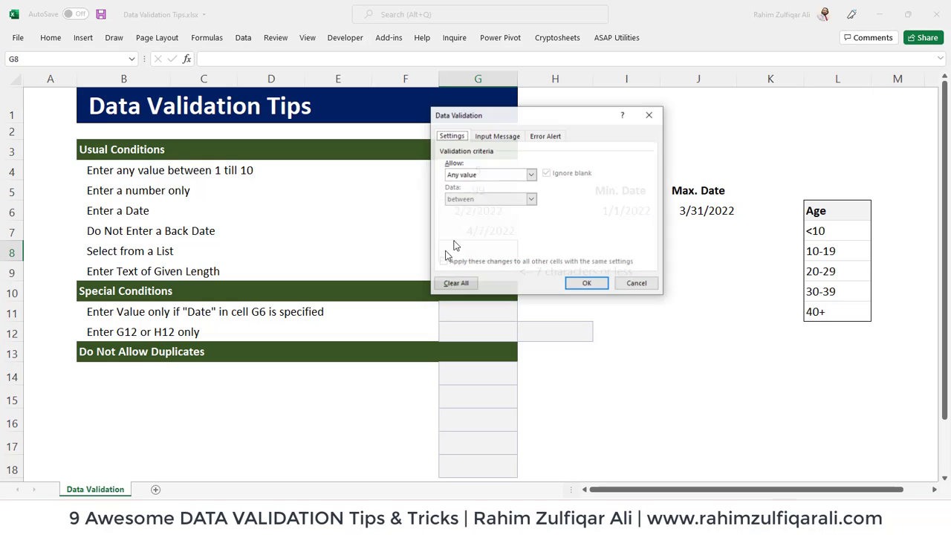
pyautogui.click(471, 175)
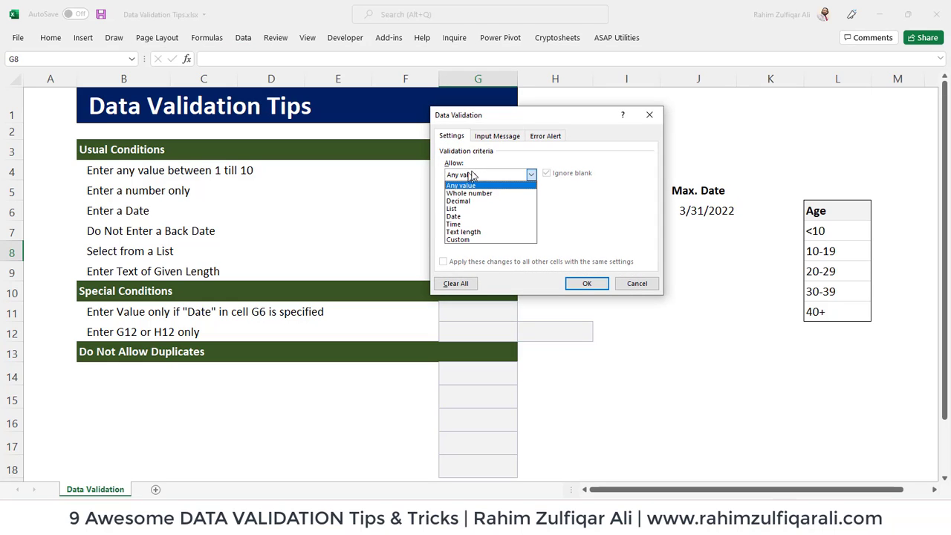
pyautogui.click(476, 208)
pyautogui.click(600, 224)
pyautogui.moveTo(835, 232); pyautogui.dragTo(832, 314)
pyautogui.click(655, 130)
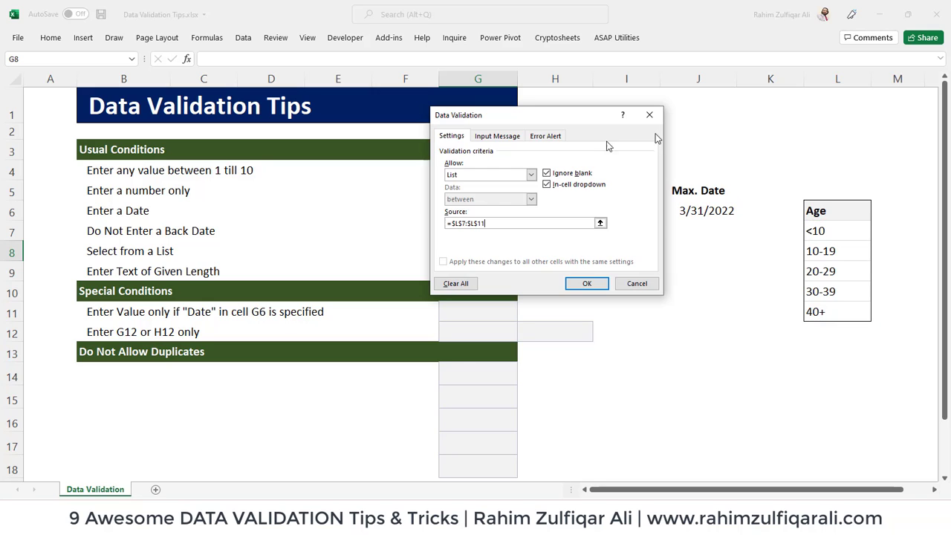
pyautogui.click(593, 284)
# Test the age list in G8 by choosing 30-39 and 10-19, and finish with 30-39 selected.
pyautogui.click(522, 255)
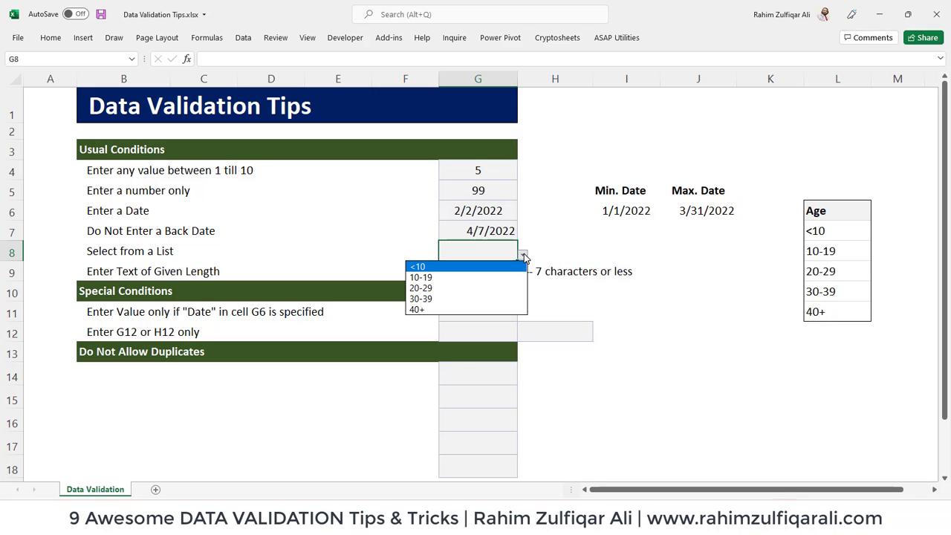
pyautogui.click(522, 255)
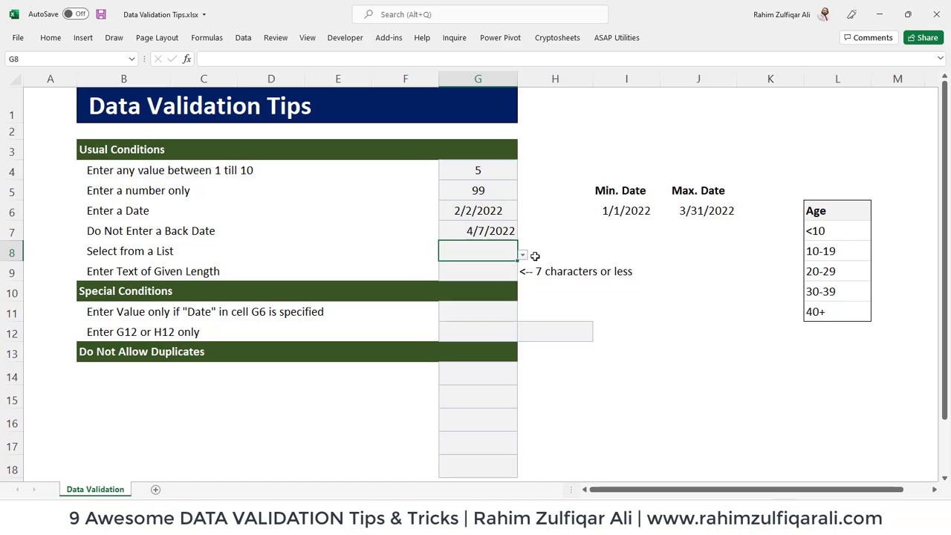
pyautogui.click(523, 257)
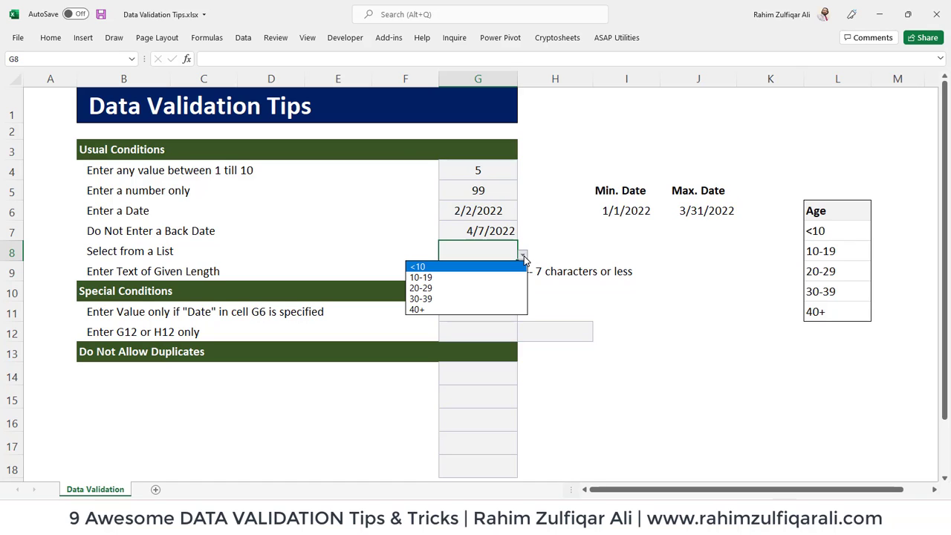
pyautogui.click(454, 297)
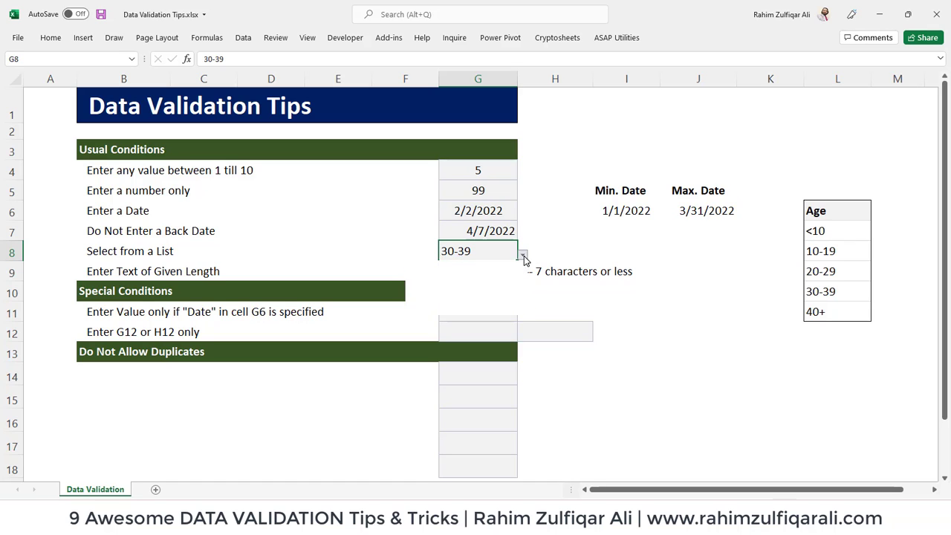
pyautogui.click(522, 256)
pyautogui.click(469, 278)
pyautogui.click(522, 254)
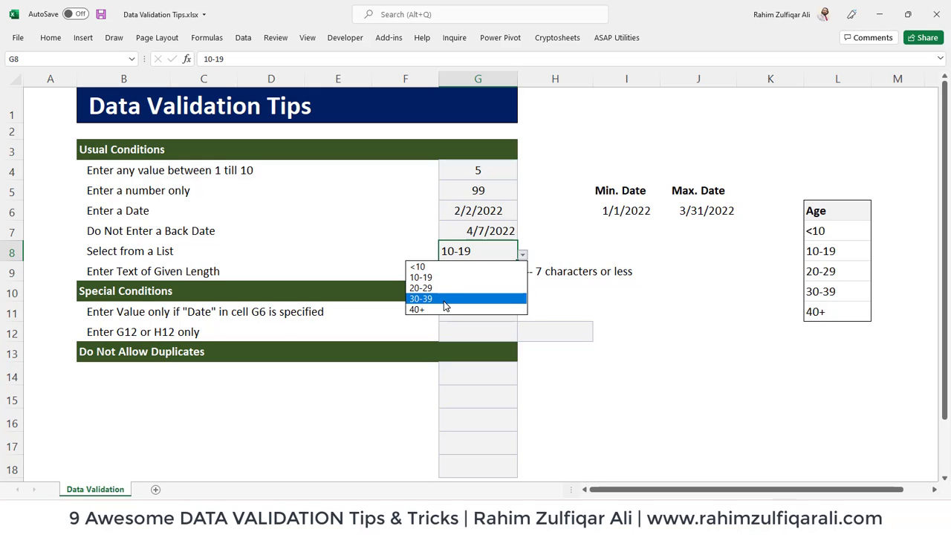
pyautogui.click(484, 298)
# Validate cell G9 to allow only a text length less than or equal to 7.
pyautogui.click(483, 272)
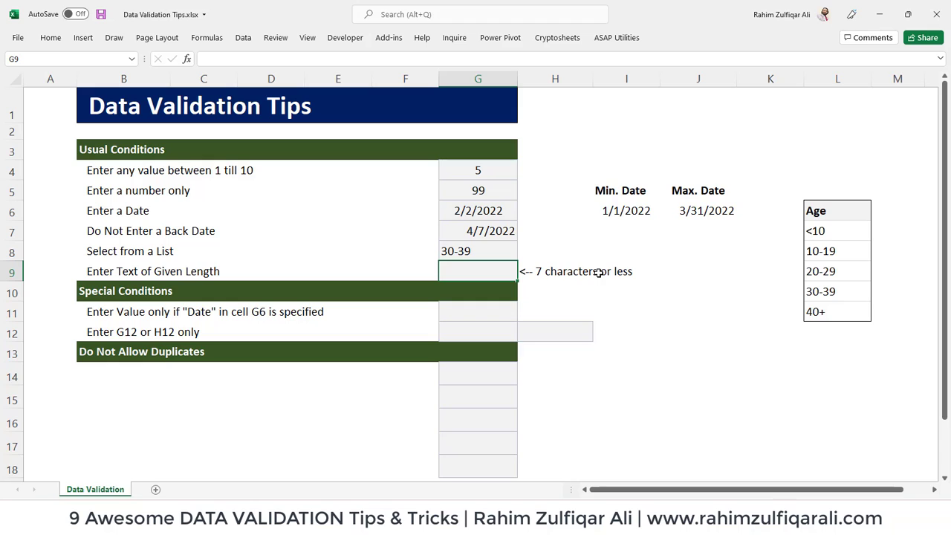
pyautogui.click(244, 38)
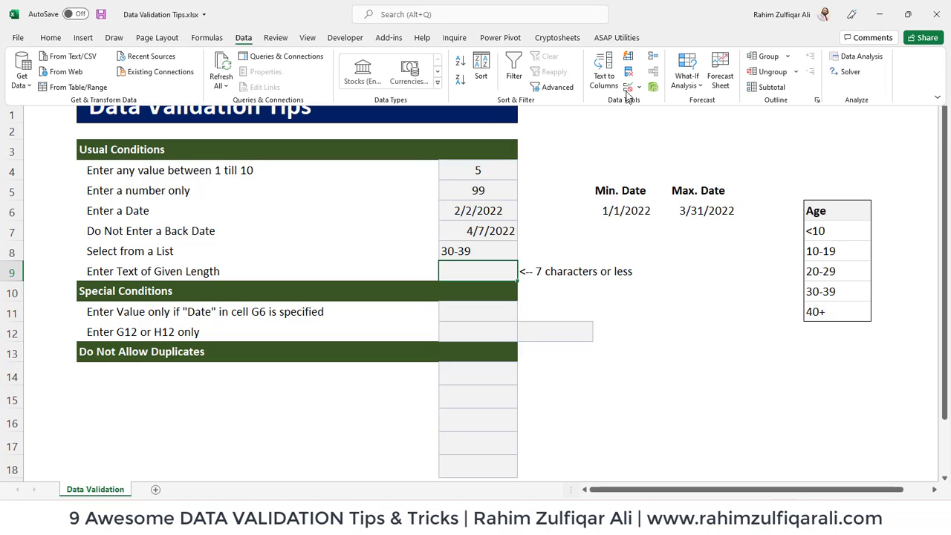
pyautogui.click(462, 176)
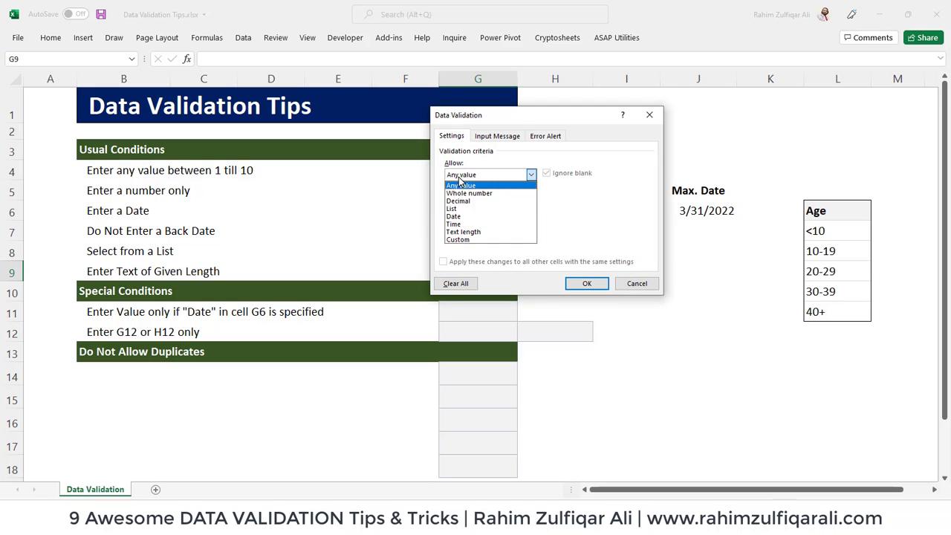
pyautogui.click(490, 234)
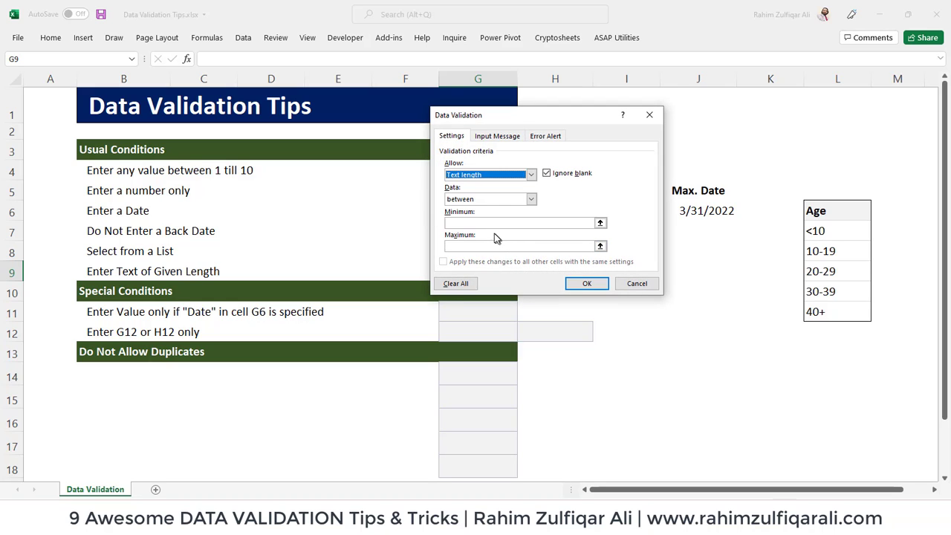
pyautogui.click(479, 199)
pyautogui.click(488, 248)
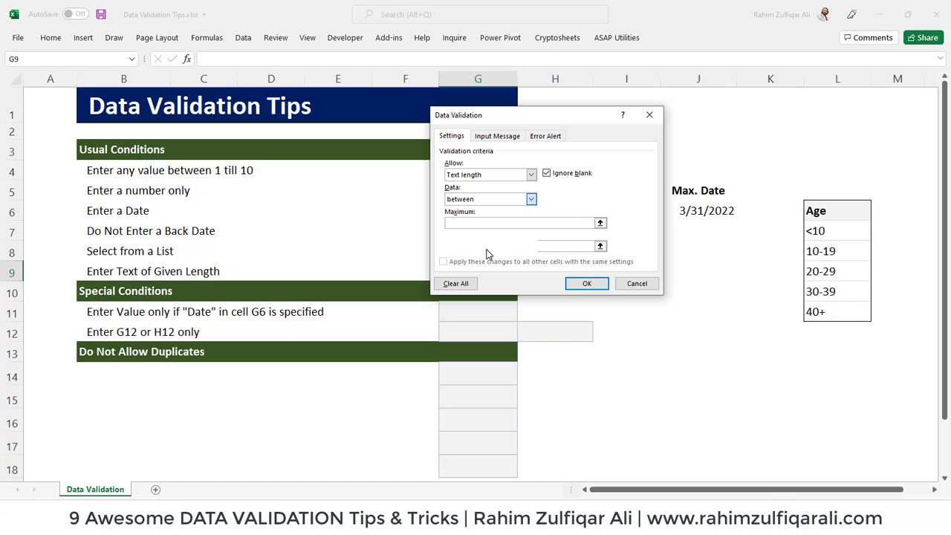
pyautogui.click(480, 199)
pyautogui.click(496, 264)
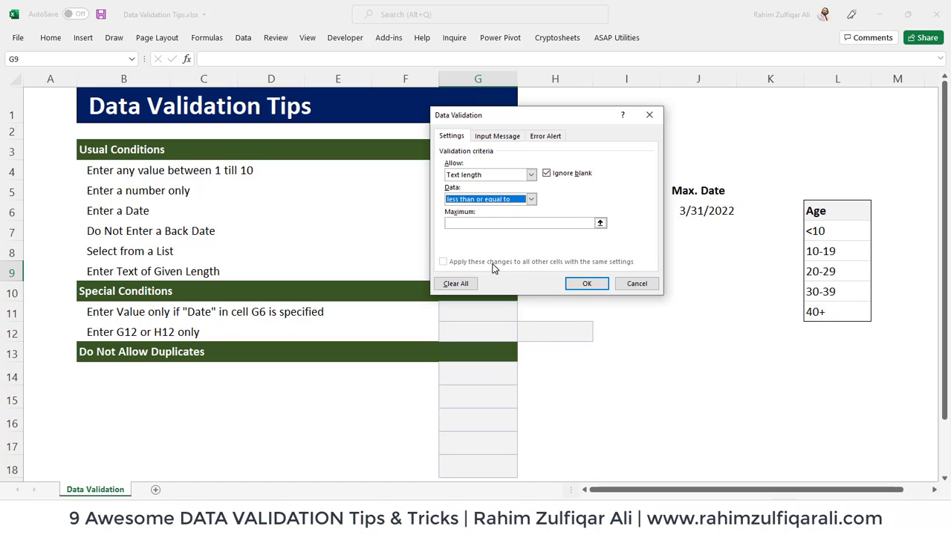
pyautogui.click(476, 224)
pyautogui.write('7')
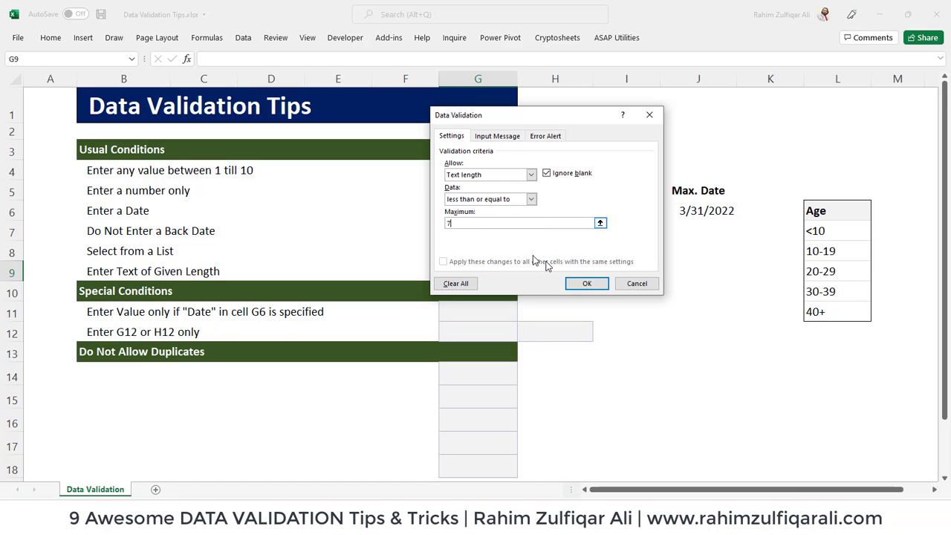
pyautogui.click(586, 283)
# Enter a short first name in G9, test the length rule with a name over 7 characters, and cancel the longer entry.
pyautogui.write('Rahim')
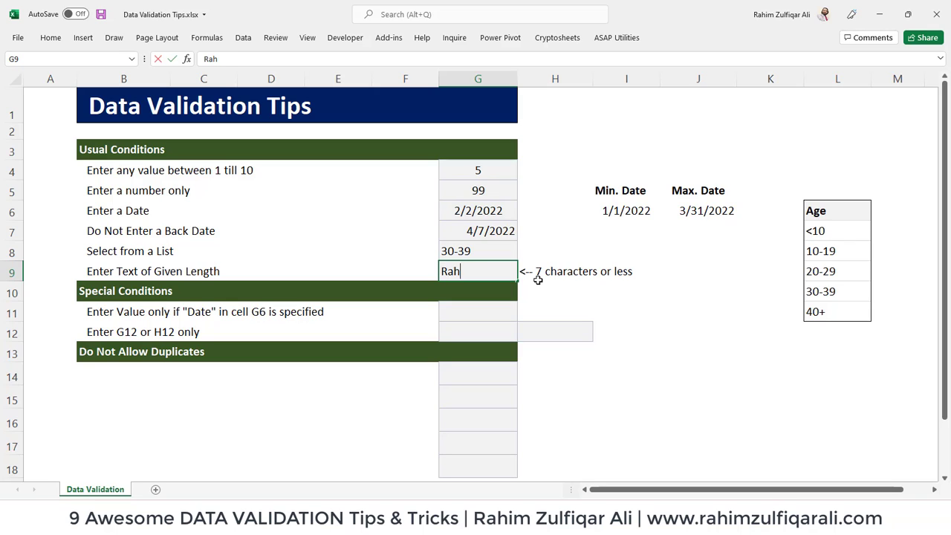
pyautogui.press('Return')
pyautogui.press('Up')
pyautogui.write('RahimAli')
pyautogui.press('Return')
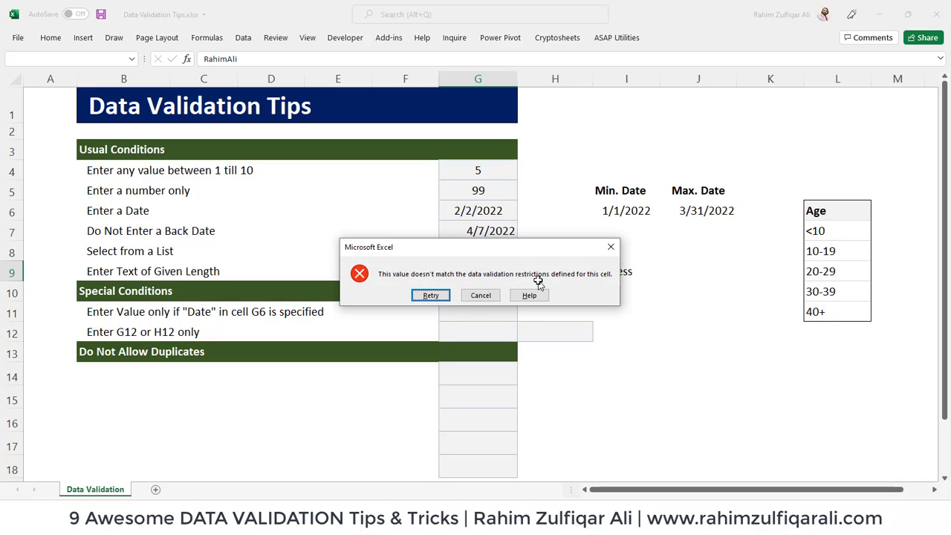
pyautogui.press('Escape')
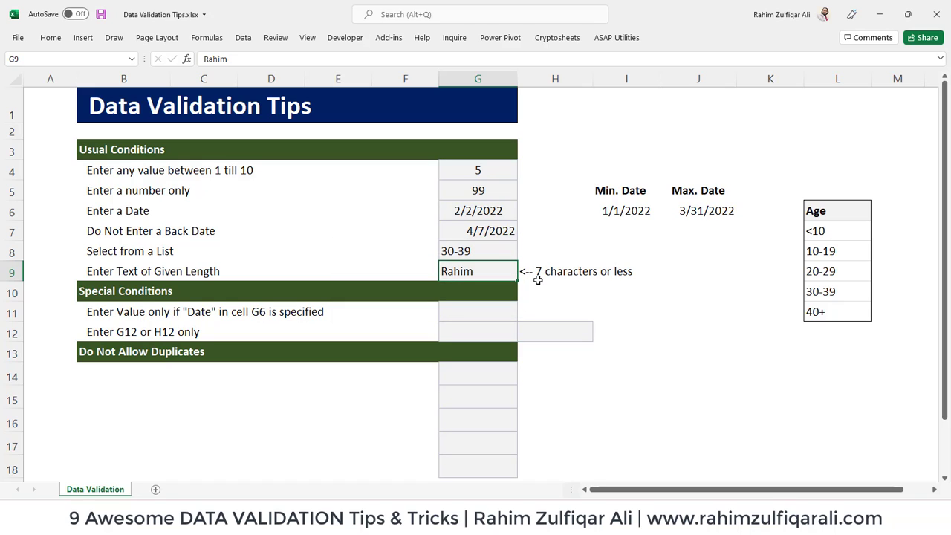
# Highlight the date cell G6 with a yellow fill.
pyautogui.press('Down')
pyautogui.press('Down')
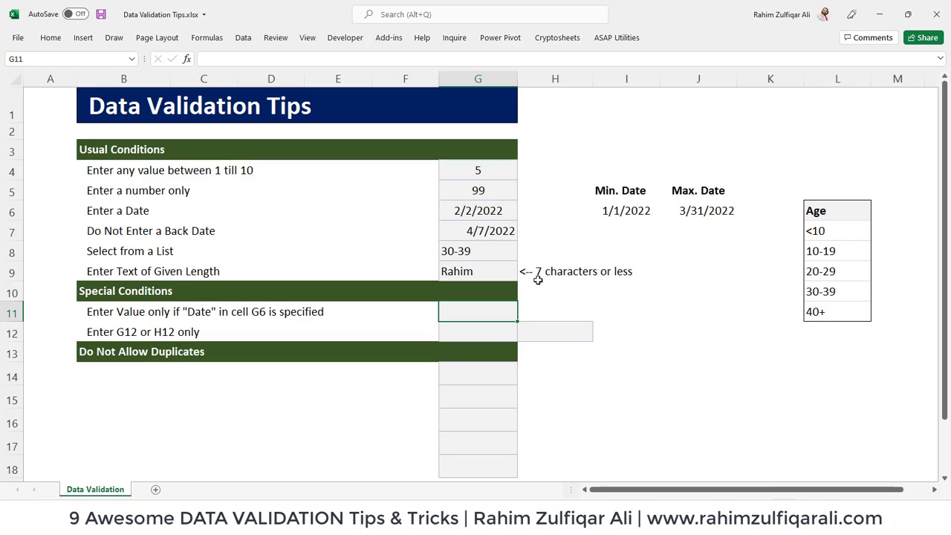
pyautogui.click(476, 210)
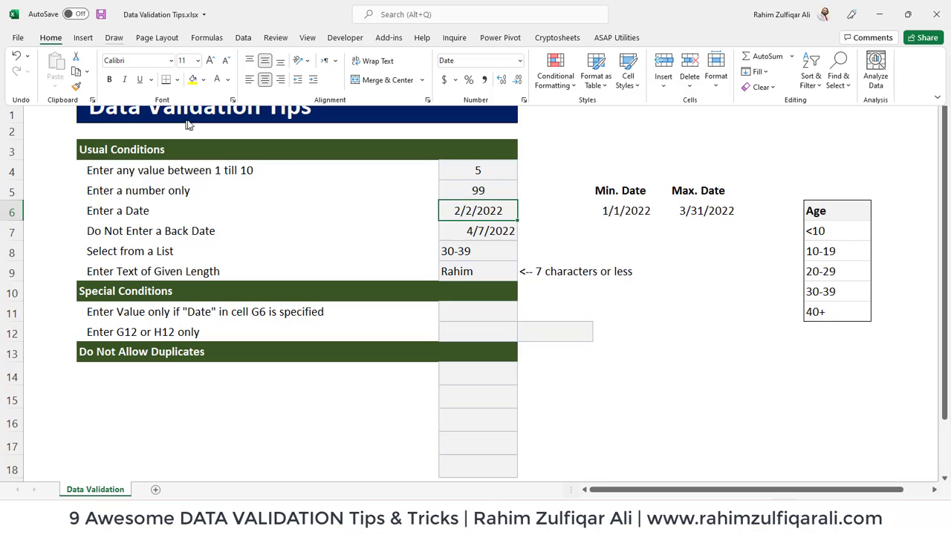
pyautogui.click(192, 79)
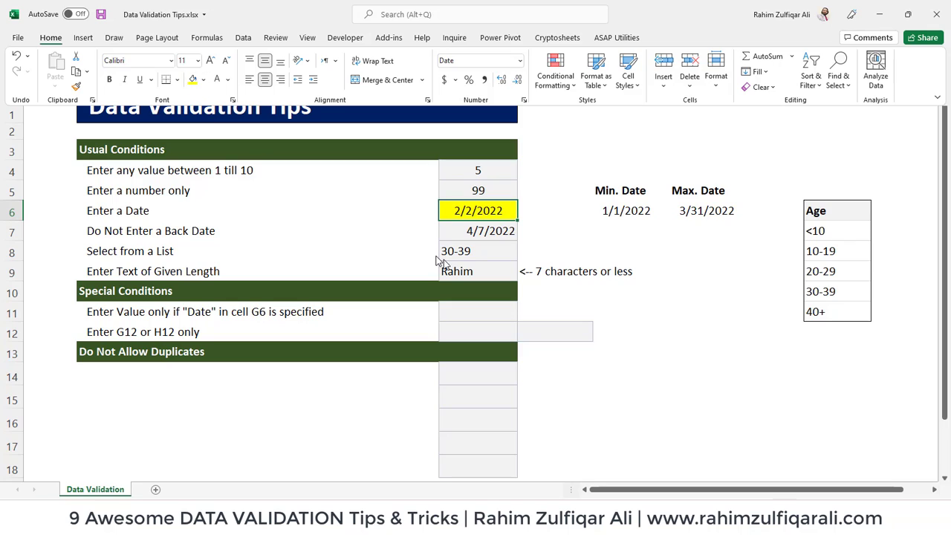
pyautogui.click(481, 314)
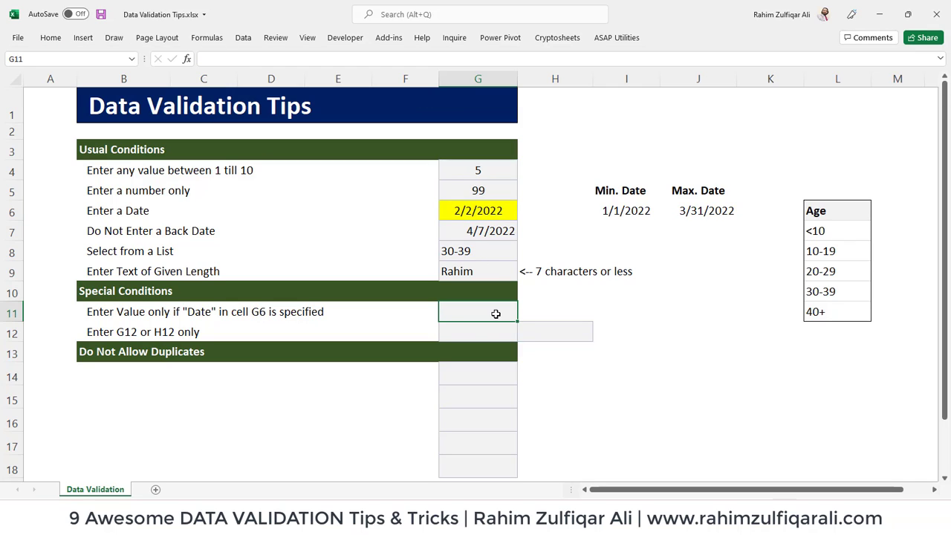
pyautogui.click(476, 211)
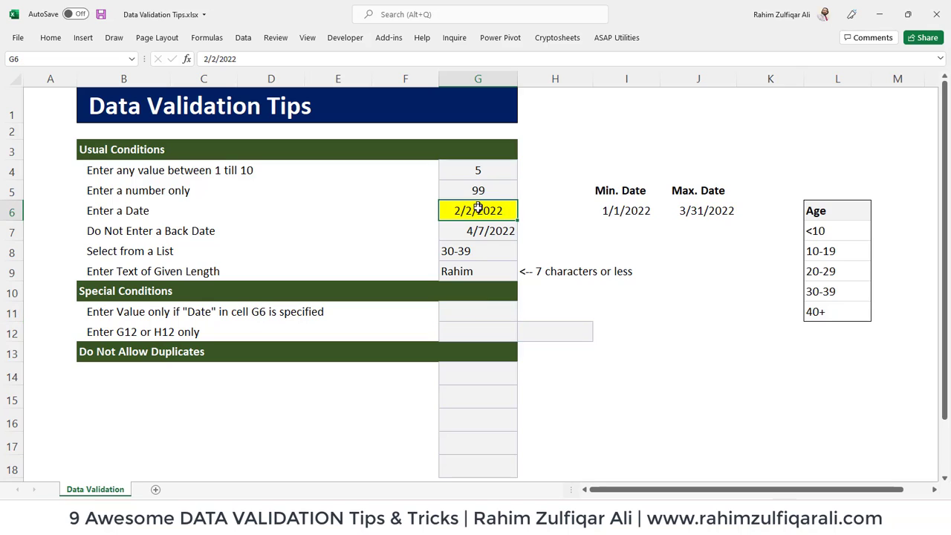
pyautogui.press('Return')
# Start a data validation rule for cell G11 that uses a custom formula.
pyautogui.click(479, 310)
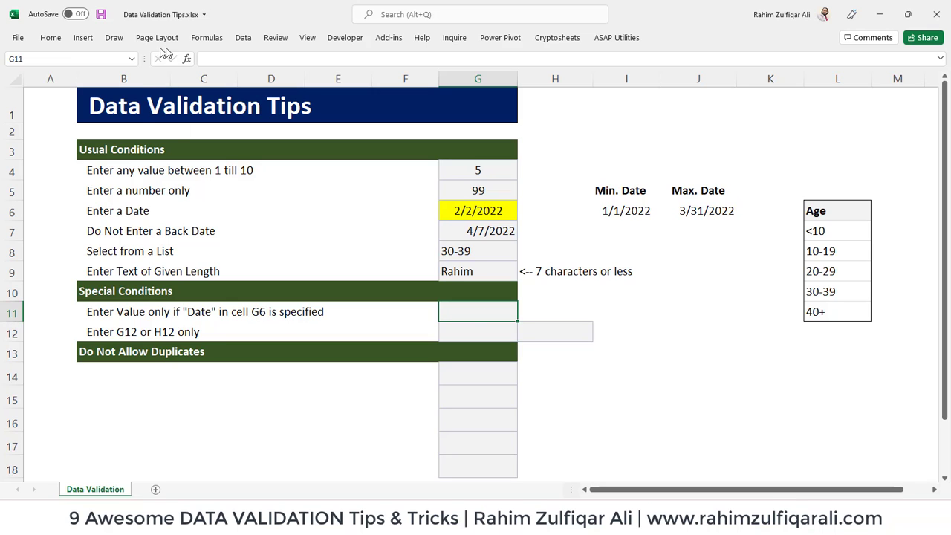
pyautogui.click(244, 38)
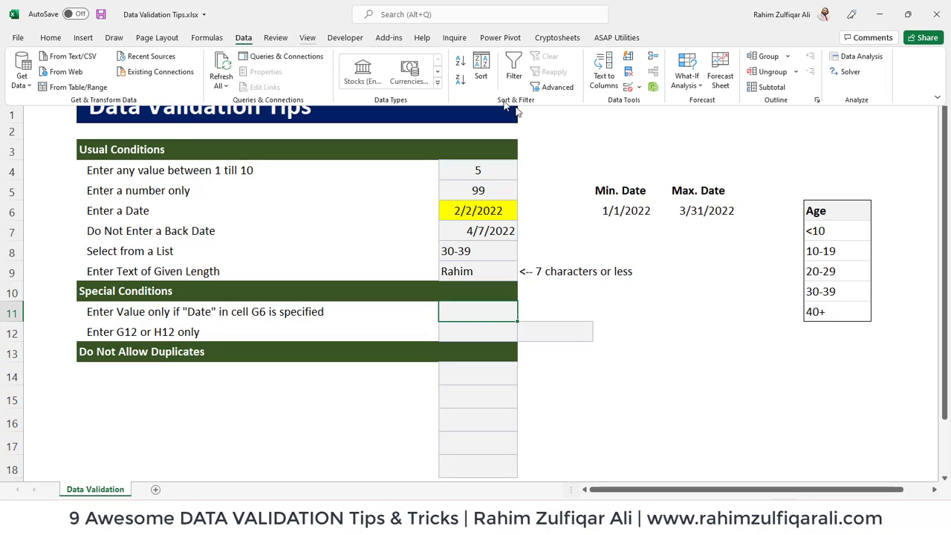
pyautogui.click(631, 89)
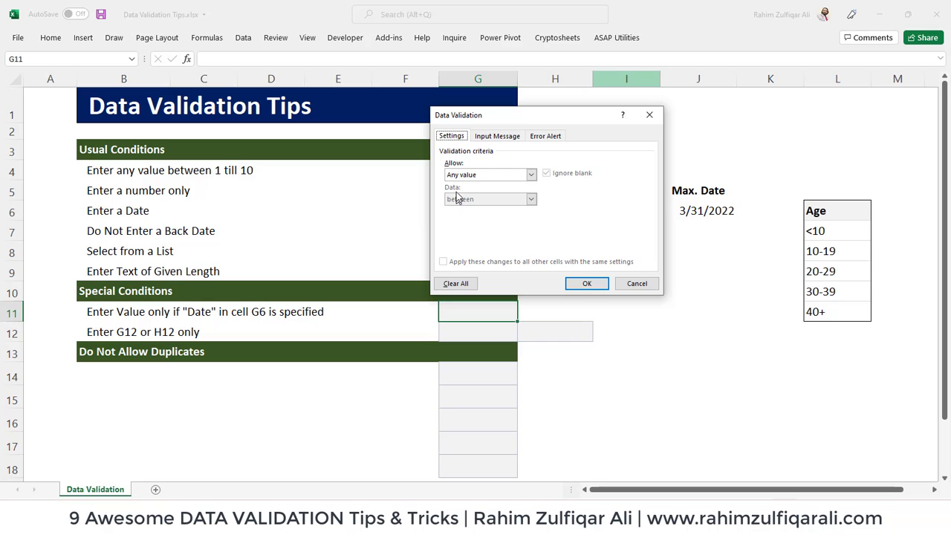
pyautogui.click(531, 174)
pyautogui.click(465, 240)
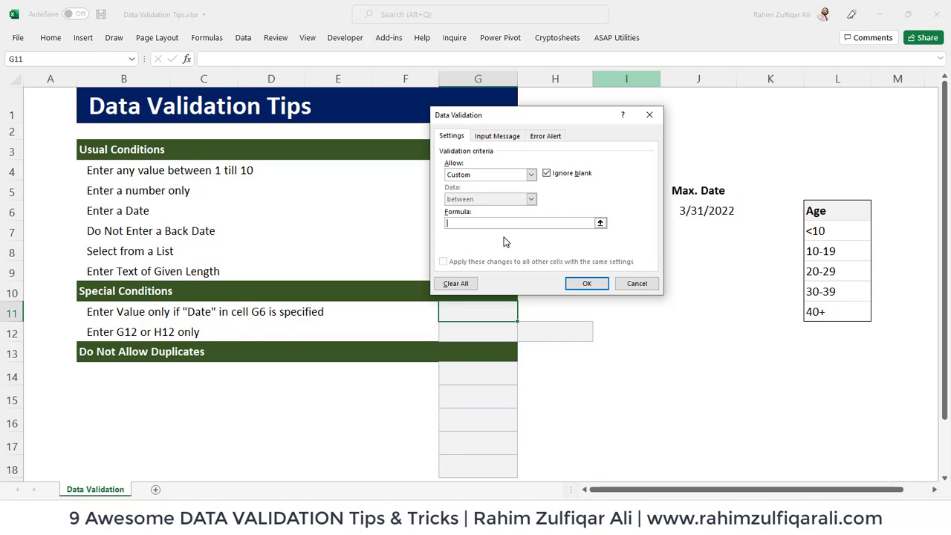
# Set the G11 rule's formula to =$G$6<>"", using an absolute reference to the date cell.
pyautogui.write('=')
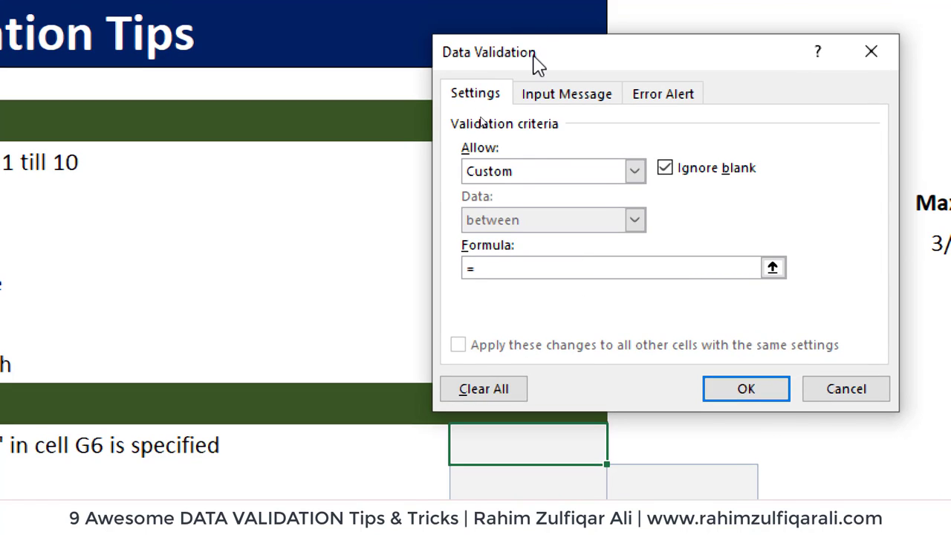
pyautogui.moveTo(485, 21); pyautogui.dragTo(65, 173)
pyautogui.click(539, 245)
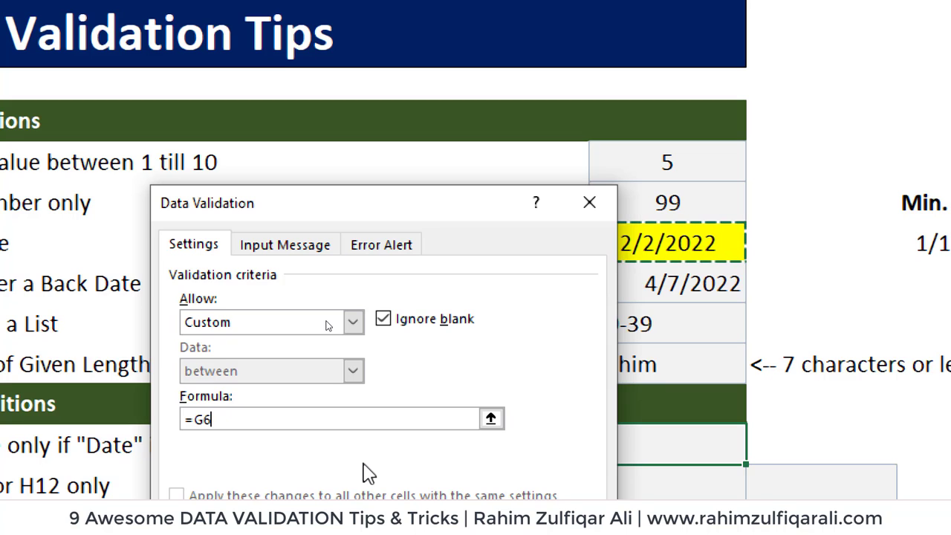
pyautogui.press('F4')
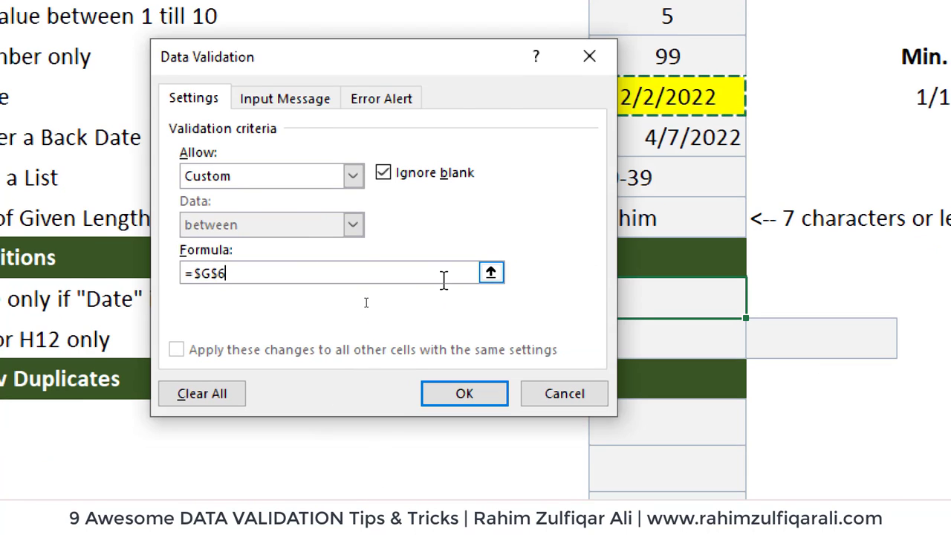
pyautogui.write('<>""')
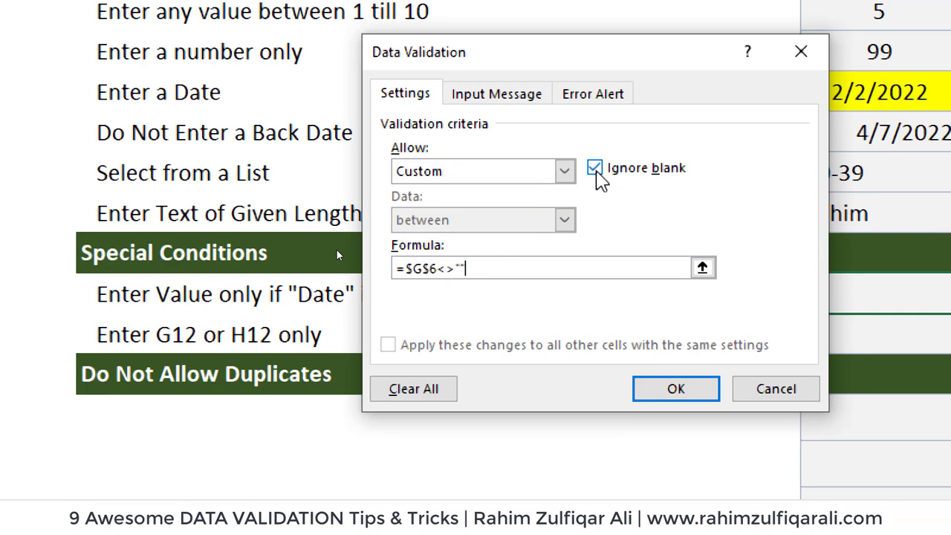
# Turn off ignoring blanks for the G11 rule and apply the validation.
pyautogui.click(595, 167)
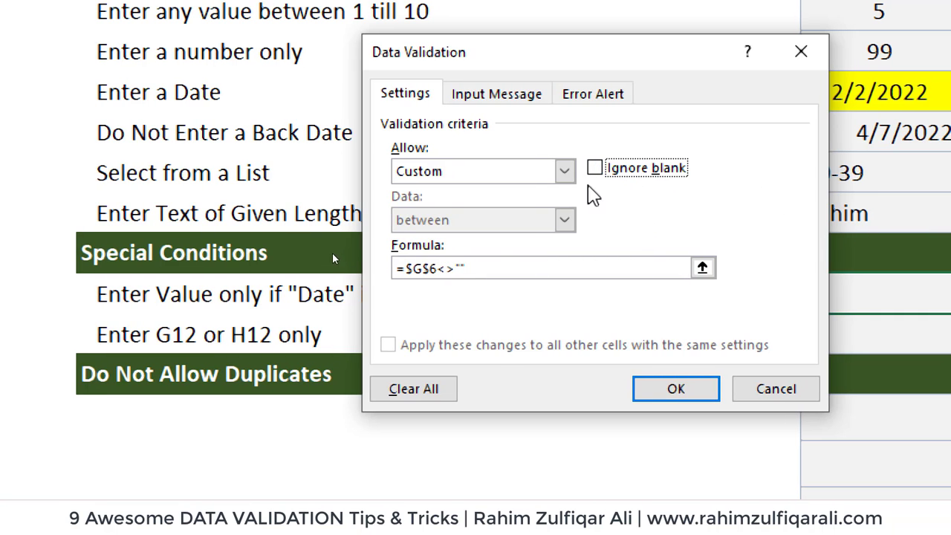
pyautogui.click(660, 392)
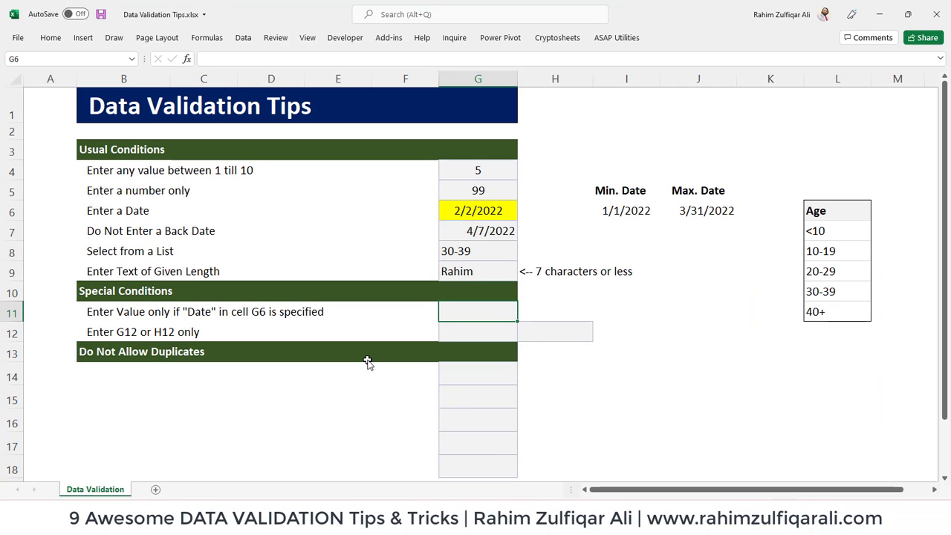
# Test the G11 rule by entering a first name while G6 contains a date, and clear the entry.
pyautogui.write('Rah')
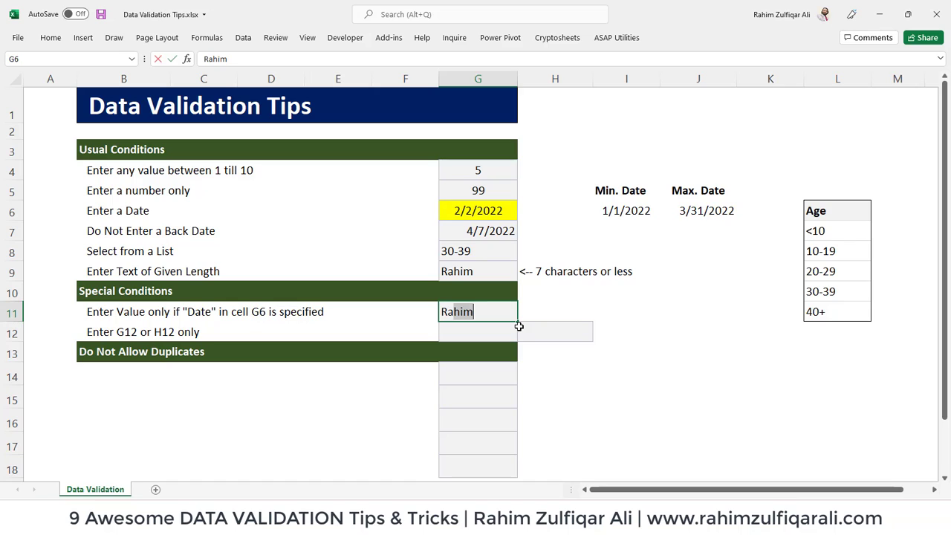
pyautogui.write('im')
pyautogui.press('Return')
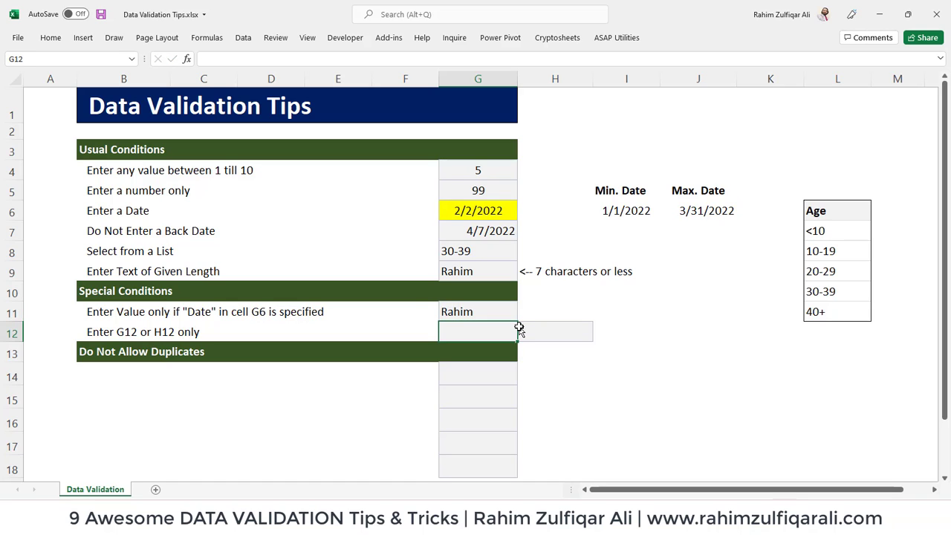
pyautogui.press('Up')
pyautogui.press('Delete')
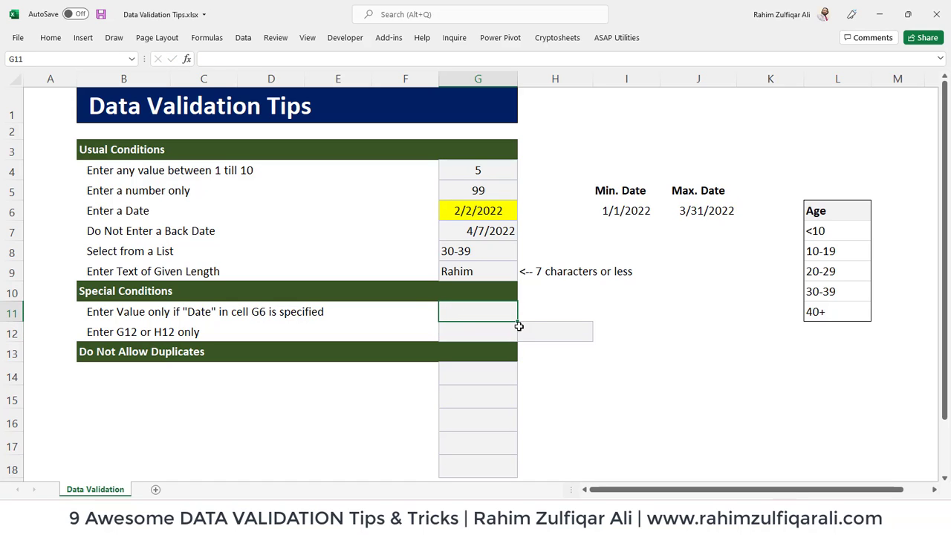
# Clear the date from cell G6.
pyautogui.press('Up')
pyautogui.press('Up')
pyautogui.press('Up')
pyautogui.press('Up')
pyautogui.press('Up')
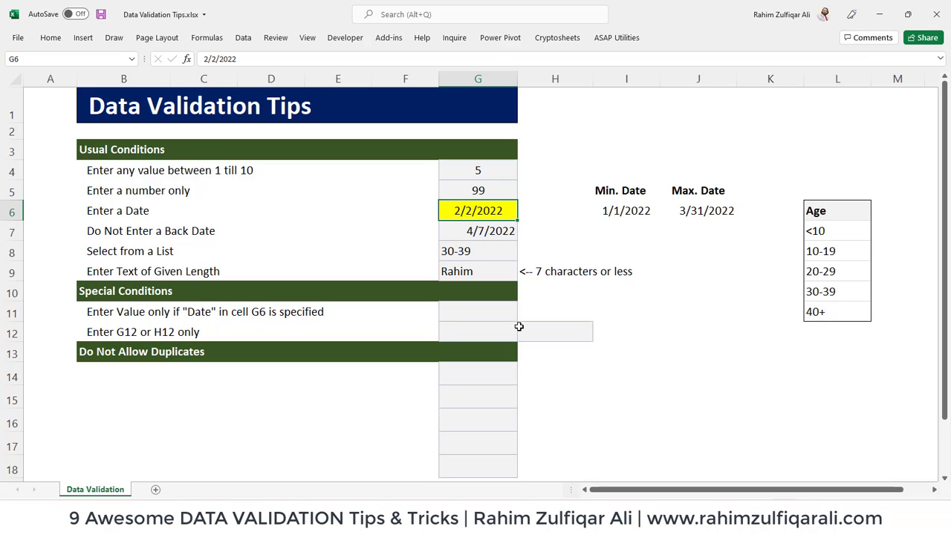
pyautogui.press('Delete')
# Try to enter a first name in G11 while the date cell is blank, and cancel the entry.
pyautogui.press('Down')
pyautogui.press('Down')
pyautogui.press('Down')
pyautogui.press('Down')
pyautogui.press('Down')
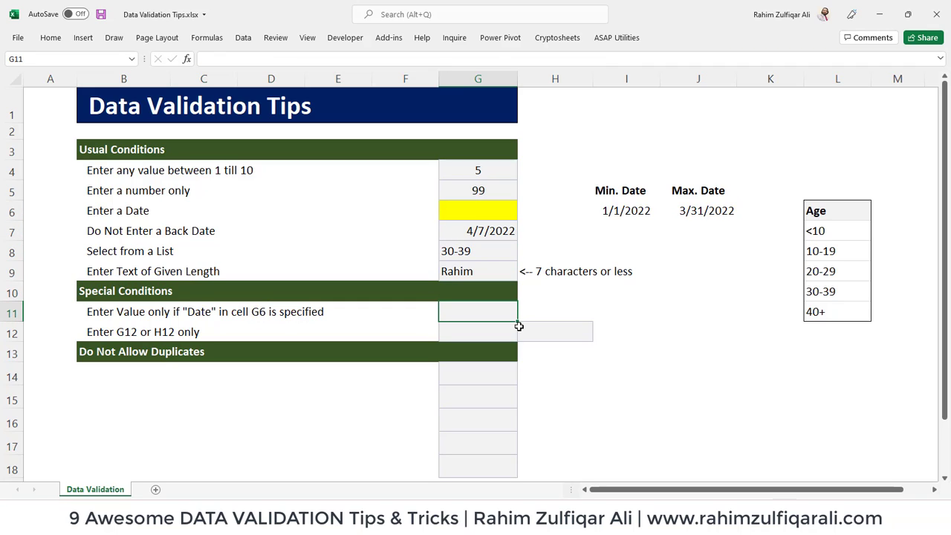
pyautogui.write('Rahim')
pyautogui.press('Return')
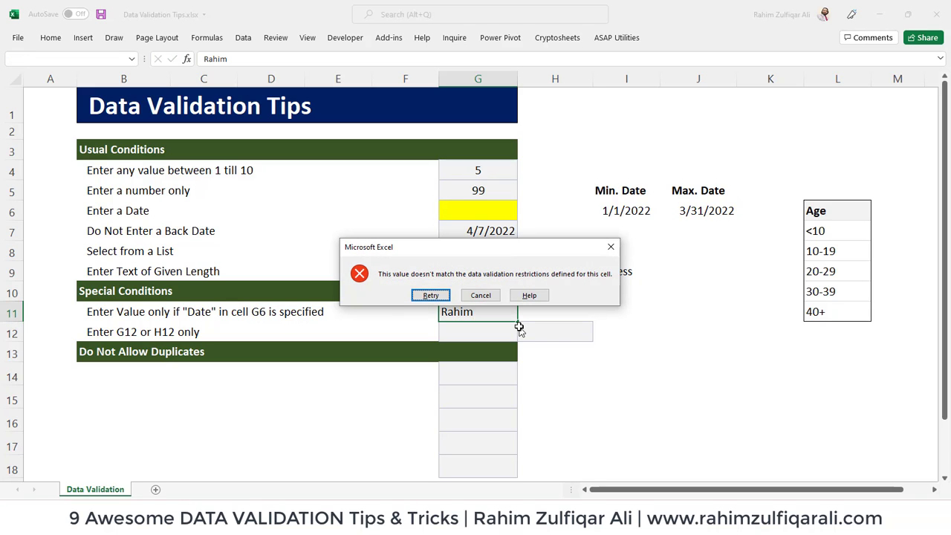
pyautogui.press('Escape')
# Enter the date 1/1/2022 in G6.
pyautogui.press('Up')
pyautogui.press('Up')
pyautogui.press('Up')
pyautogui.press('Up')
pyautogui.press('Up')
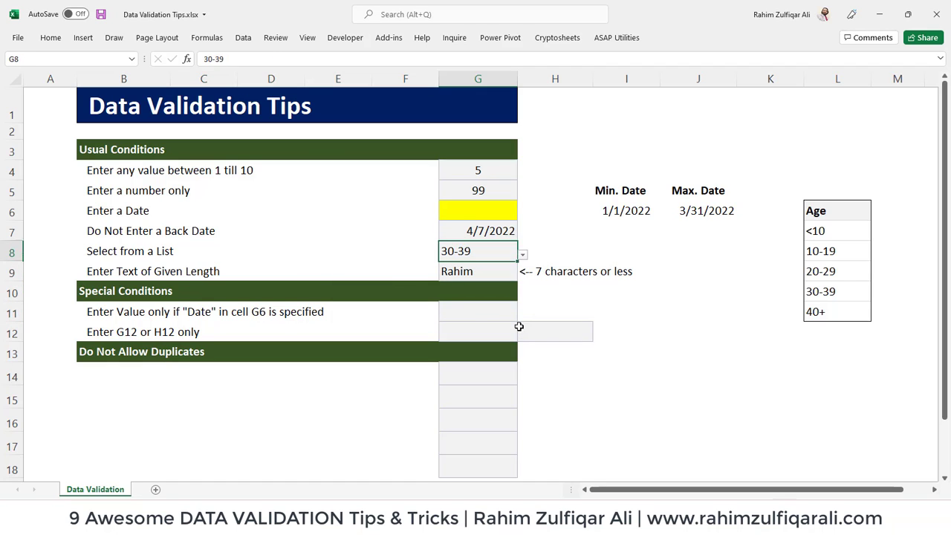
pyautogui.write('1/1/2022')
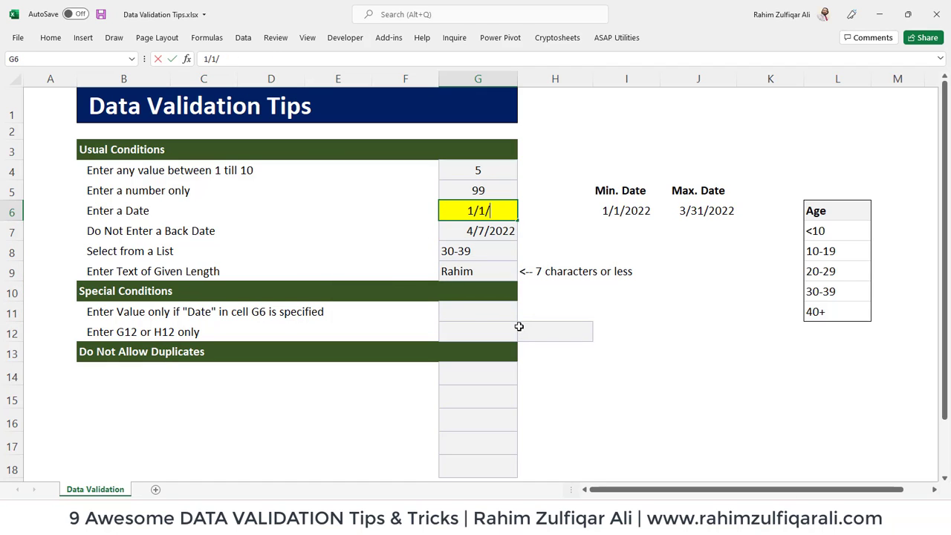
pyautogui.press('Return')
# Enter a short first name in G11.
pyautogui.press('Down')
pyautogui.press('Down')
pyautogui.press('Down')
pyautogui.press('Down')
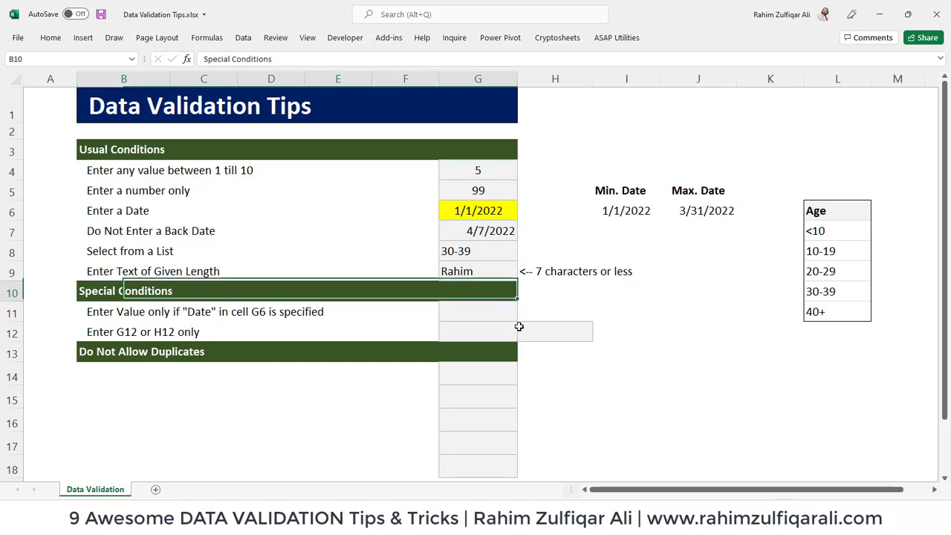
pyautogui.write('Ali')
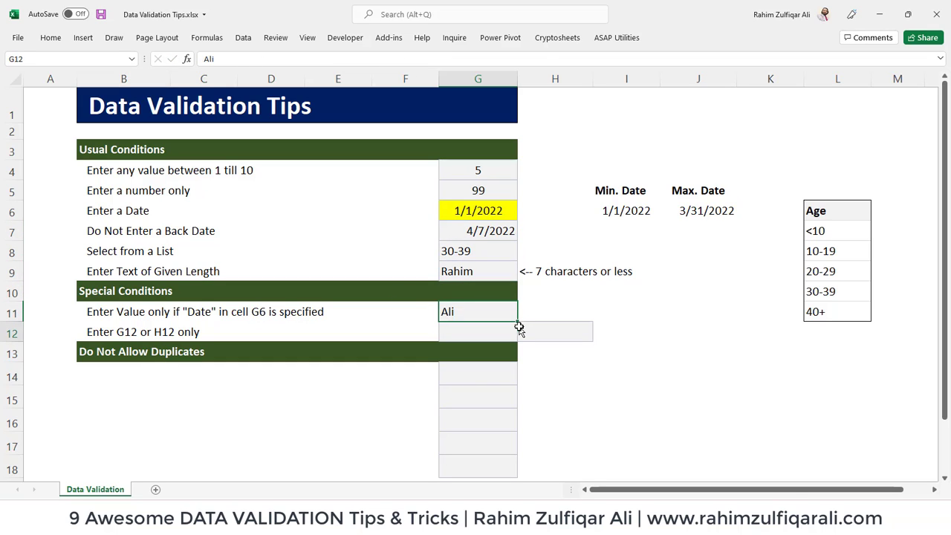
pyautogui.press('Return')
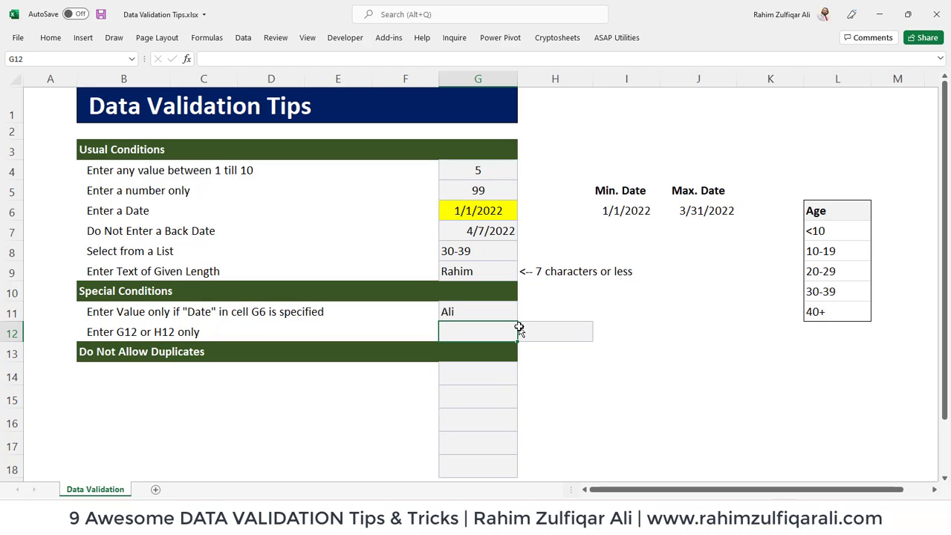
# Examine the condition in row 12 and its two entry cells, G12 and H12.
pyautogui.press('Left')
pyautogui.press('Left')
pyautogui.press('Left')
pyautogui.press('Left')
pyautogui.press('Left')
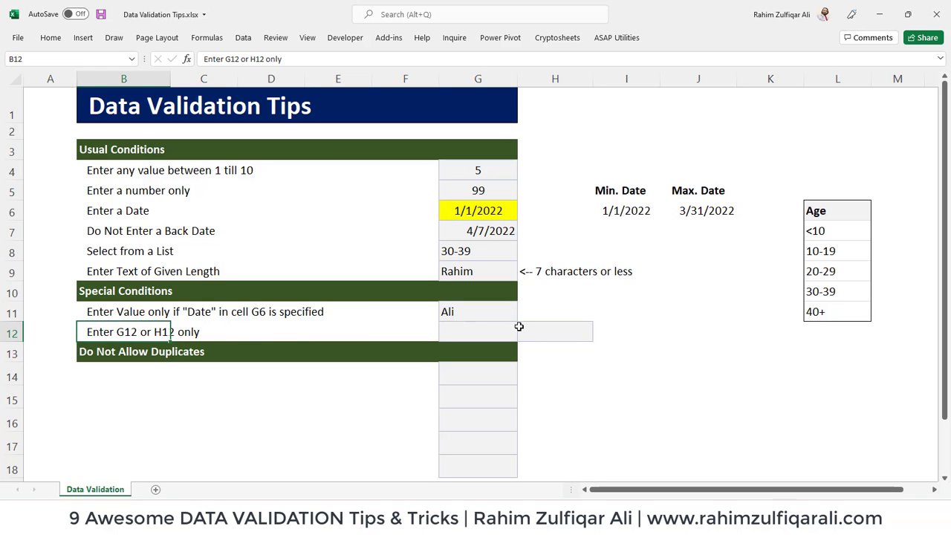
pyautogui.press('Right')
pyautogui.press('Right')
pyautogui.press('Right')
pyautogui.press('Right')
pyautogui.press('Right')
pyautogui.press('Right')
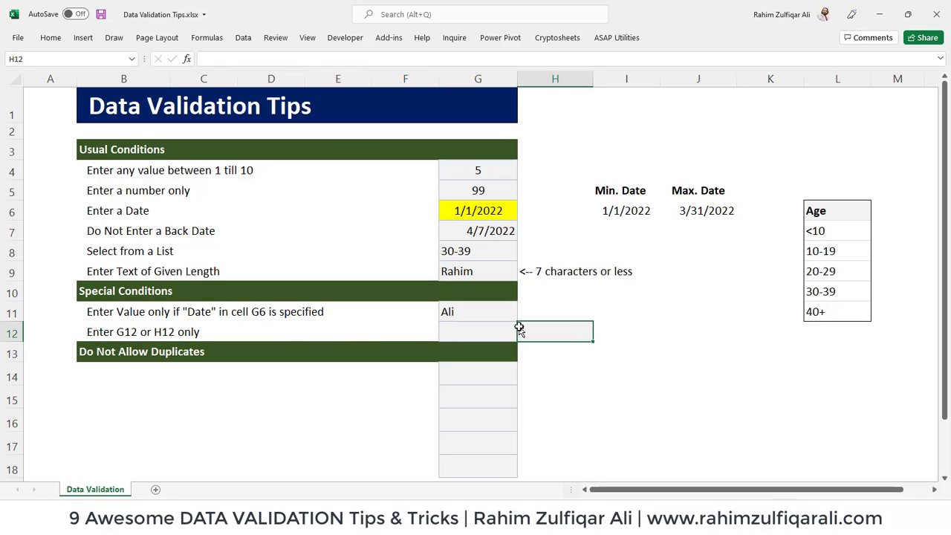
pyautogui.press('Left')
pyautogui.press('Right')
pyautogui.press('Left')
pyautogui.hotkey('shift', 'Right')
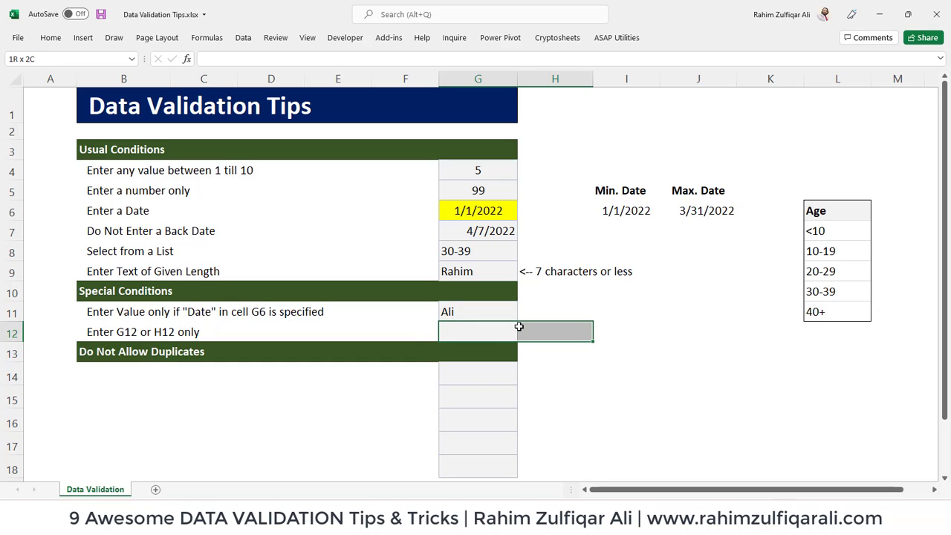
pyautogui.hotkey('shift', 'Left')
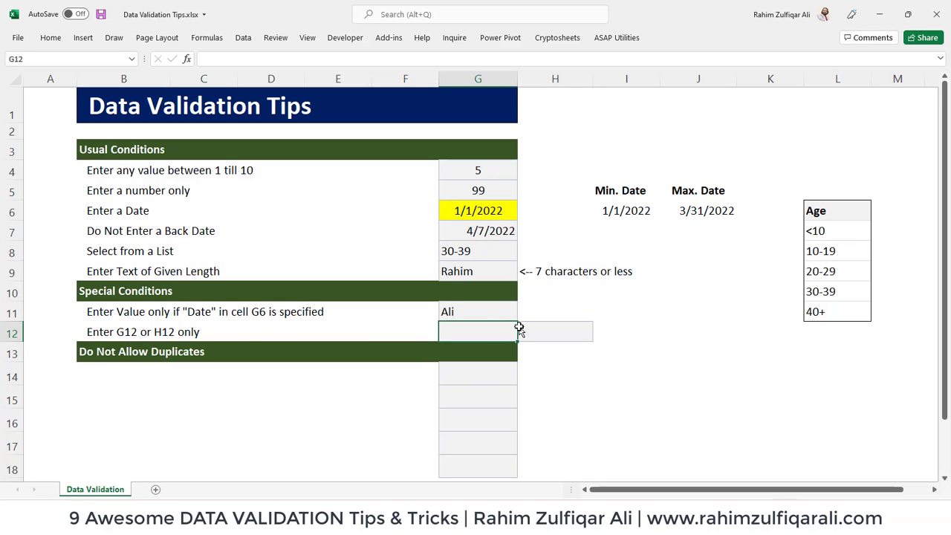
pyautogui.press('Right')
pyautogui.press('Left')
pyautogui.press('Right')
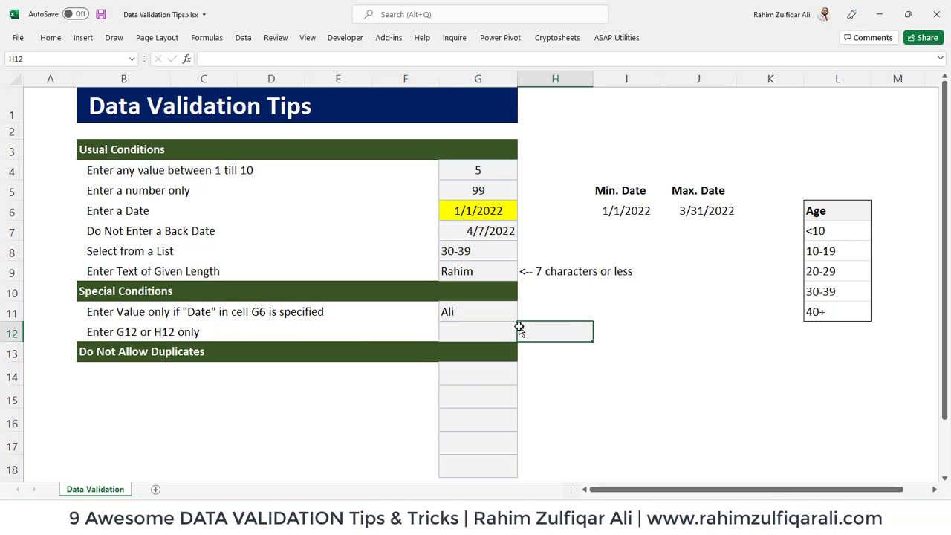
# Start a data validation rule for G12:H12 that uses a custom formula.
pyautogui.press('Left')
pyautogui.hotkey('shift', 'Right')
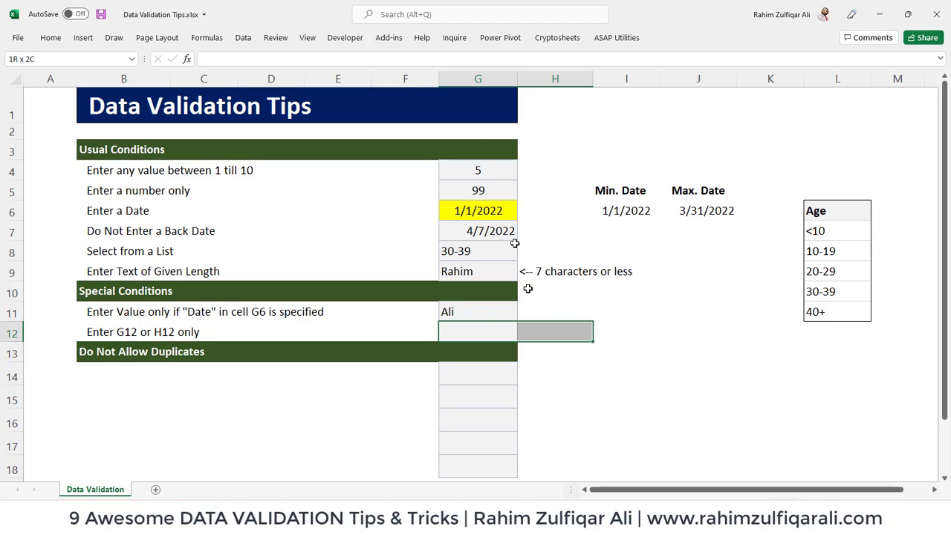
pyautogui.click(242, 37)
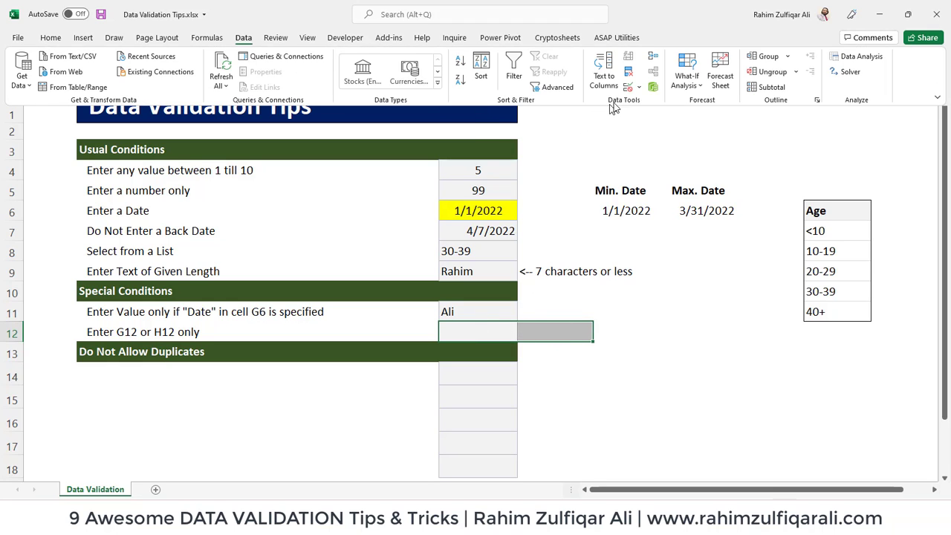
pyautogui.click(631, 88)
pyautogui.click(320, 250)
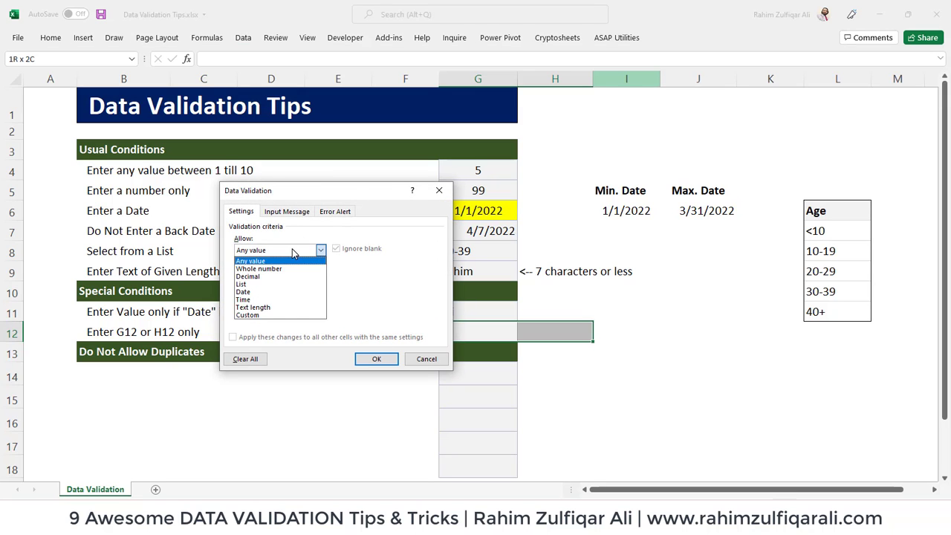
pyautogui.click(264, 315)
pyautogui.click(279, 298)
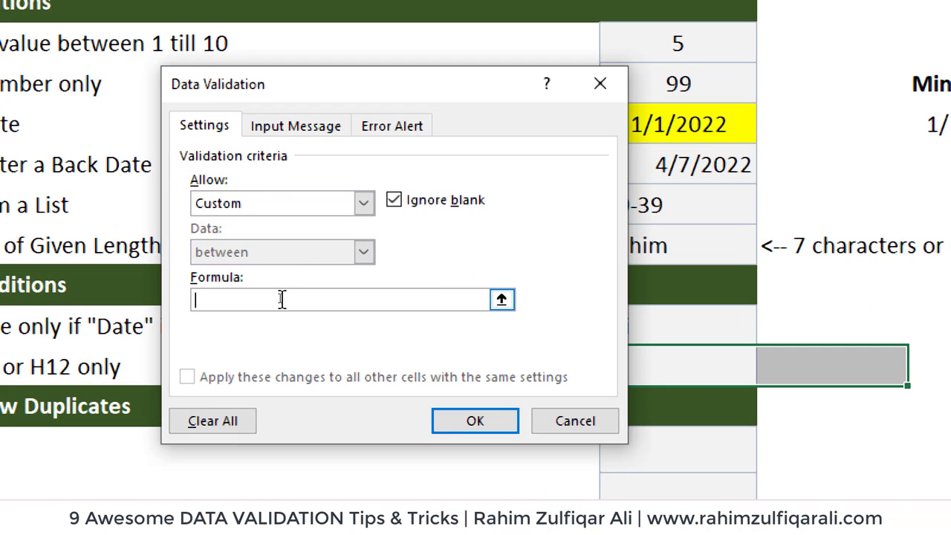
# Set the G12:H12 rule's formula to =counta($G$12:$H$12)<2 with absolute references and apply the rule.
pyautogui.write('=')
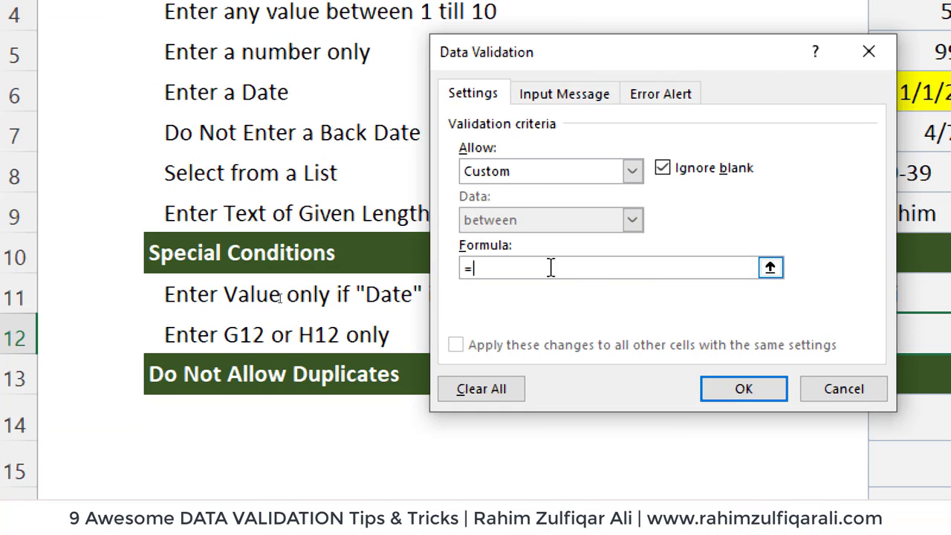
pyautogui.write('counta')
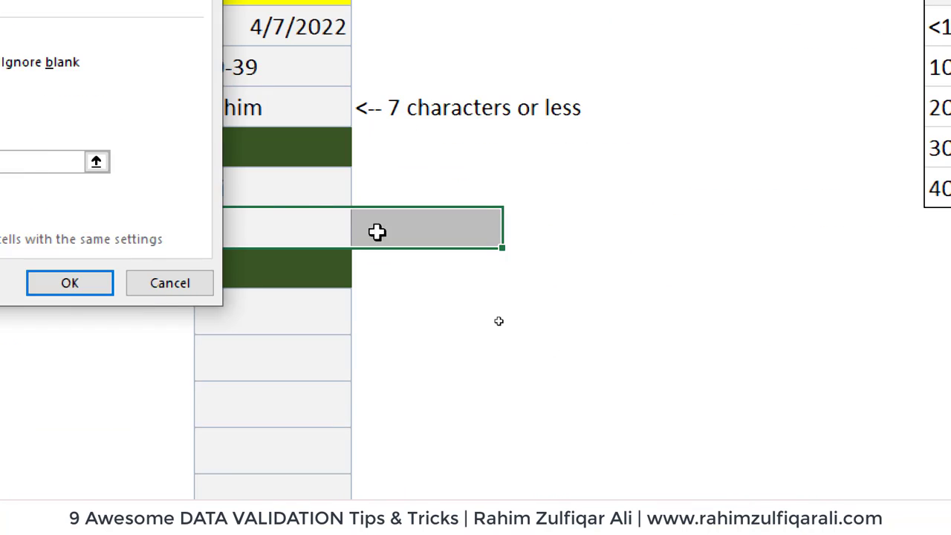
pyautogui.moveTo(245, 219); pyautogui.dragTo(383, 220)
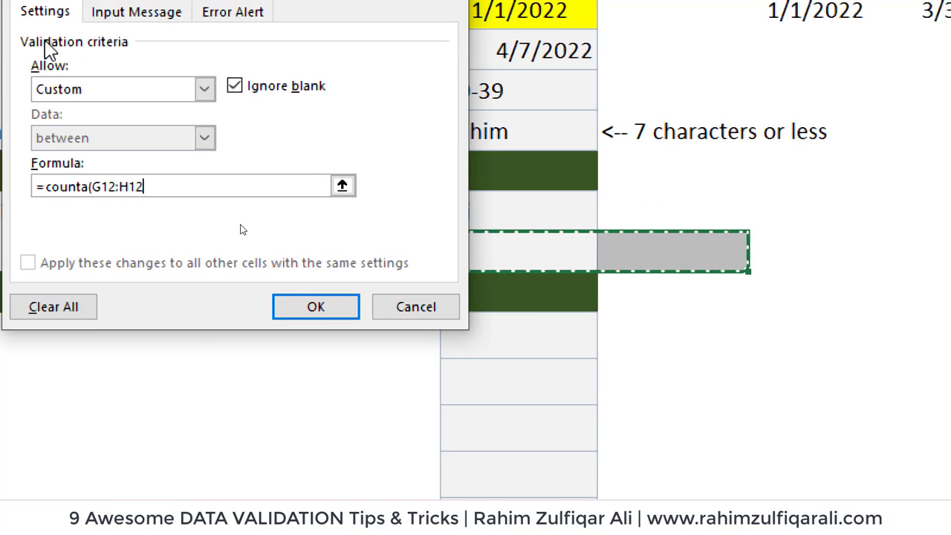
pyautogui.press('F4')
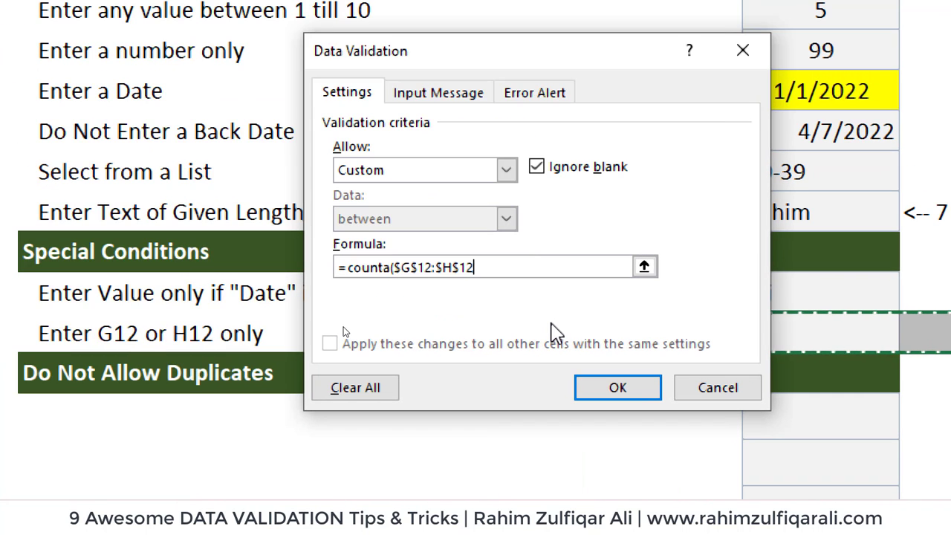
pyautogui.write(')')
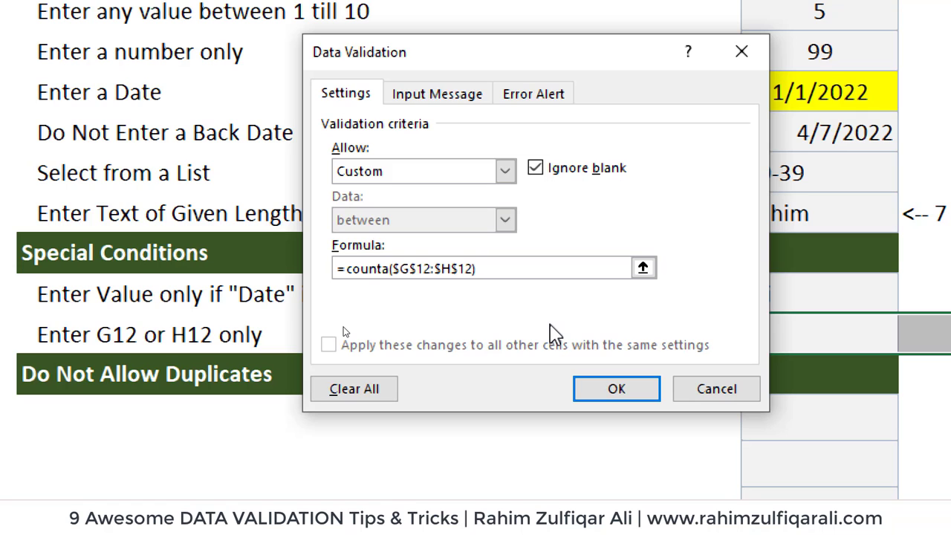
pyautogui.write('<')
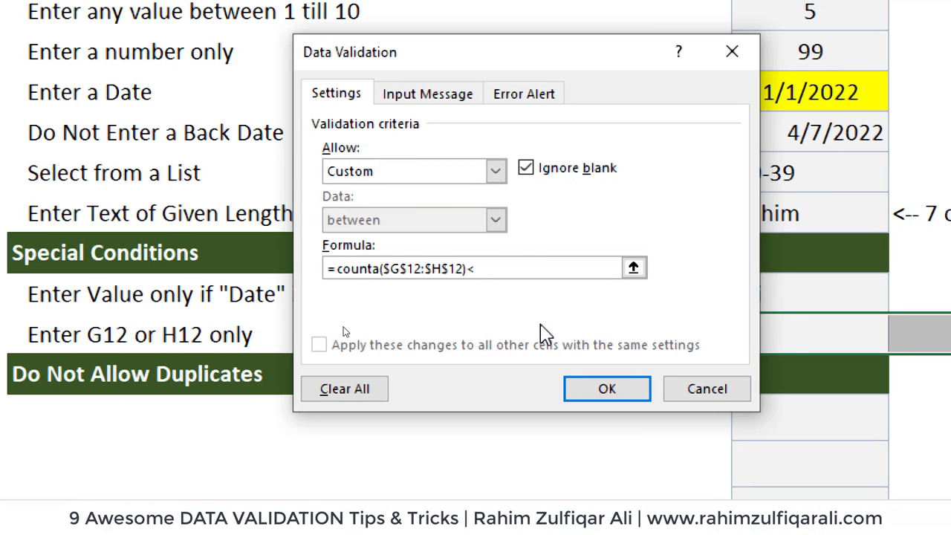
pyautogui.write('2')
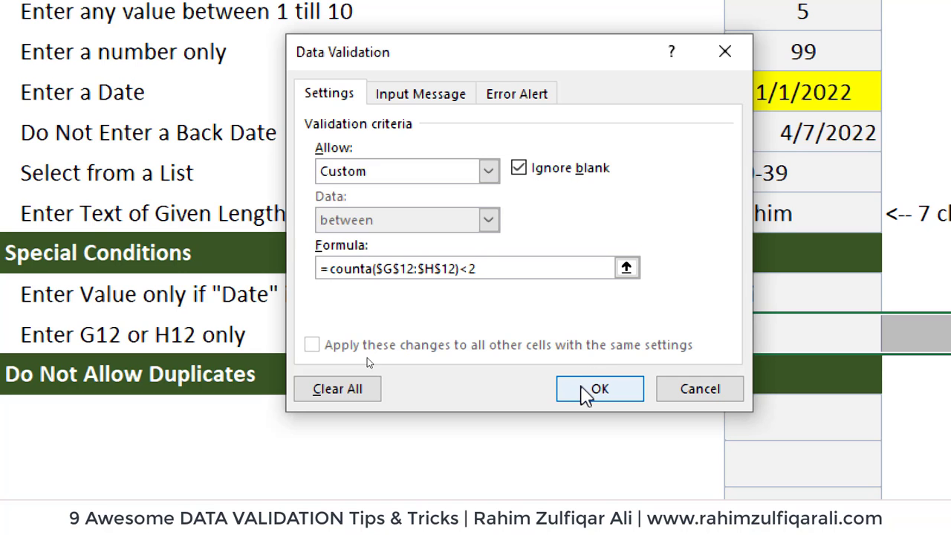
pyautogui.click(586, 389)
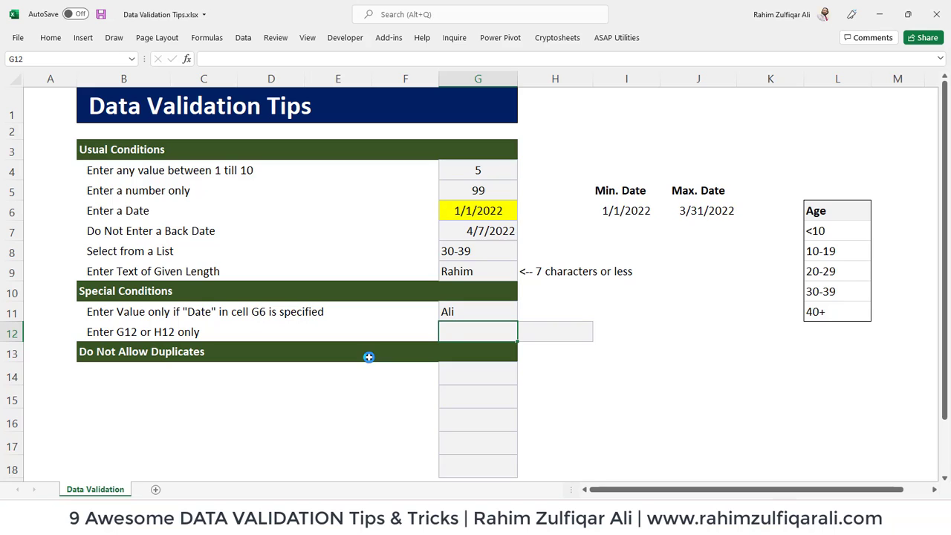
# Test the either-or rule with Excel in G12 and a first name in H12, and cancel the H12 entry.
pyautogui.write('Excel')
pyautogui.press('Tab')
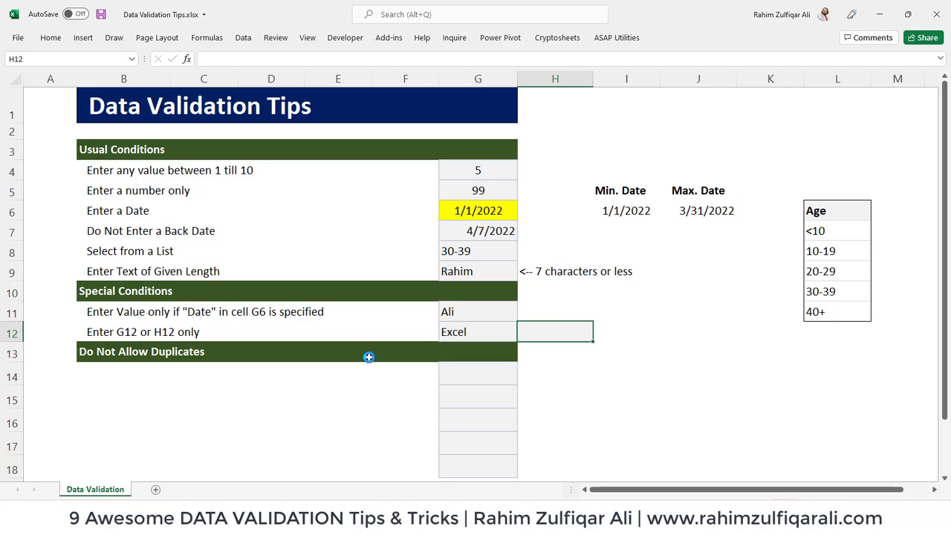
pyautogui.write('Ali')
pyautogui.press('Return')
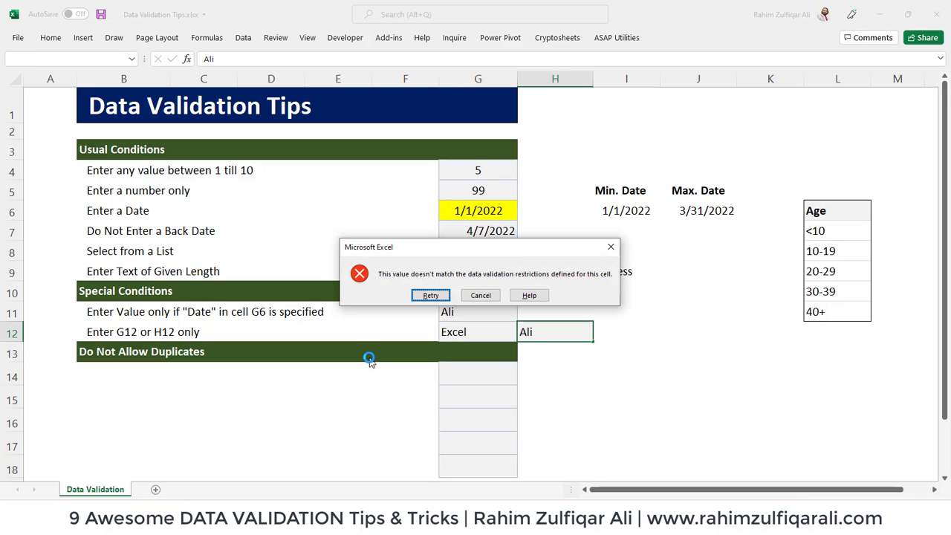
pyautogui.press('Escape')
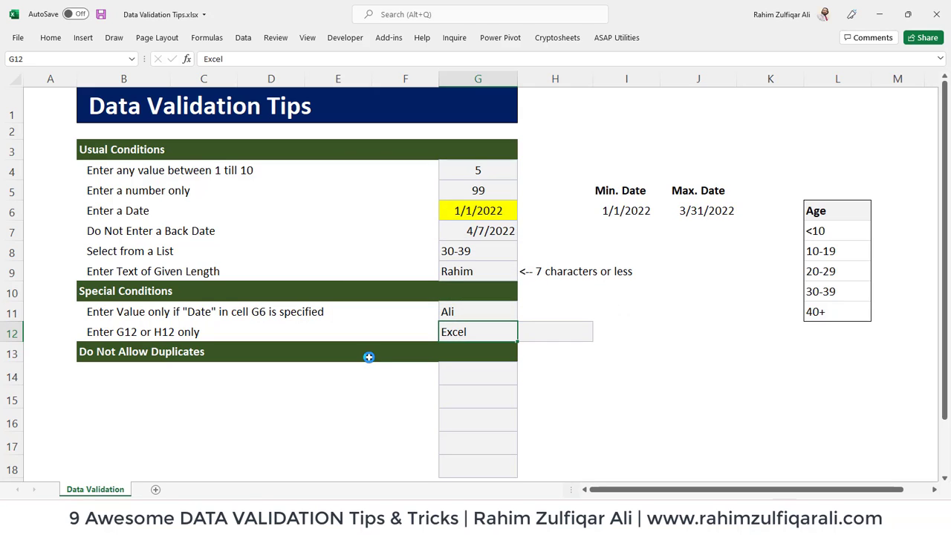
# Clear G12, enter Excel in H12, and return to G12.
pyautogui.press('Delete')
pyautogui.press('Right')
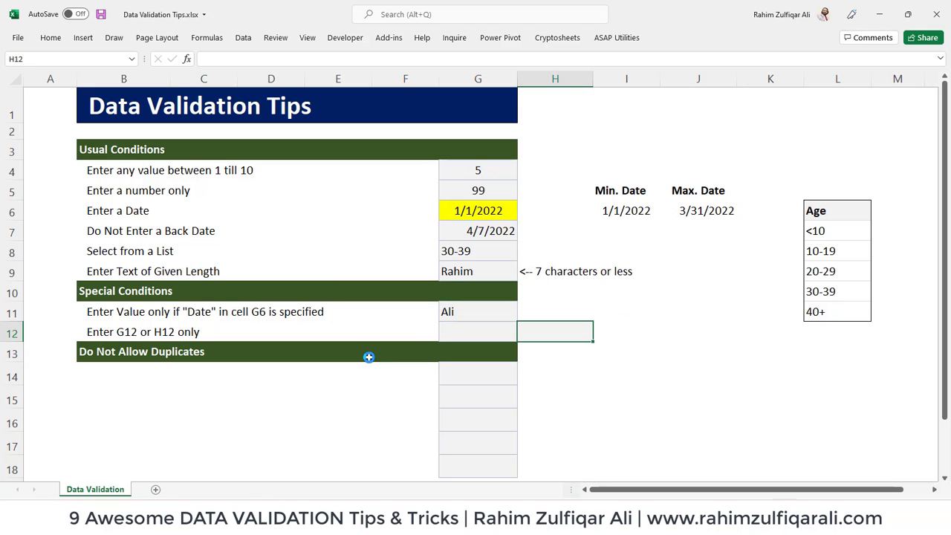
pyautogui.write('Excel')
pyautogui.press('Return')
pyautogui.press('Up')
pyautogui.press('Left')
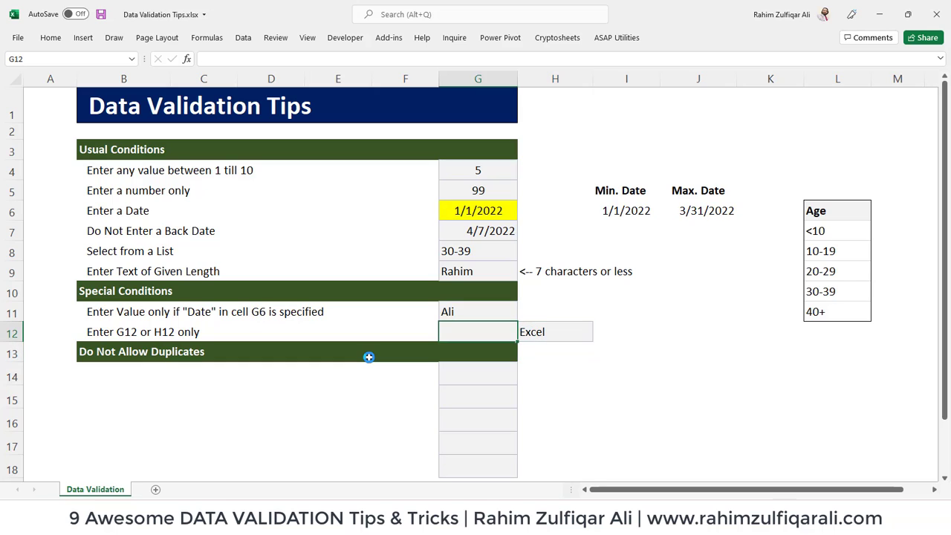
# Test the either-or rule by entering a first name in G12 while H12 is filled, and cancel the entry.
pyautogui.write('Ali')
pyautogui.press('Return')
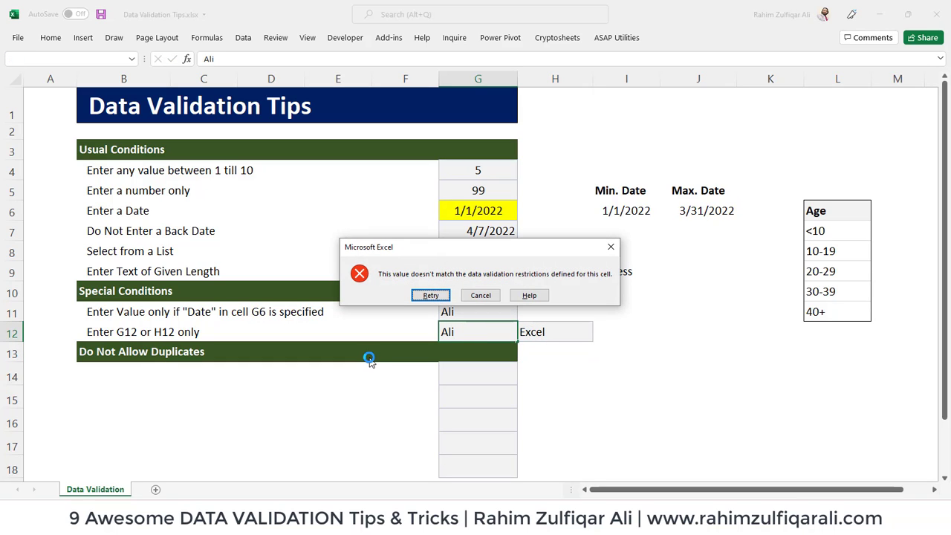
pyautogui.press('Escape')
pyautogui.press('Right')
pyautogui.press('Left')
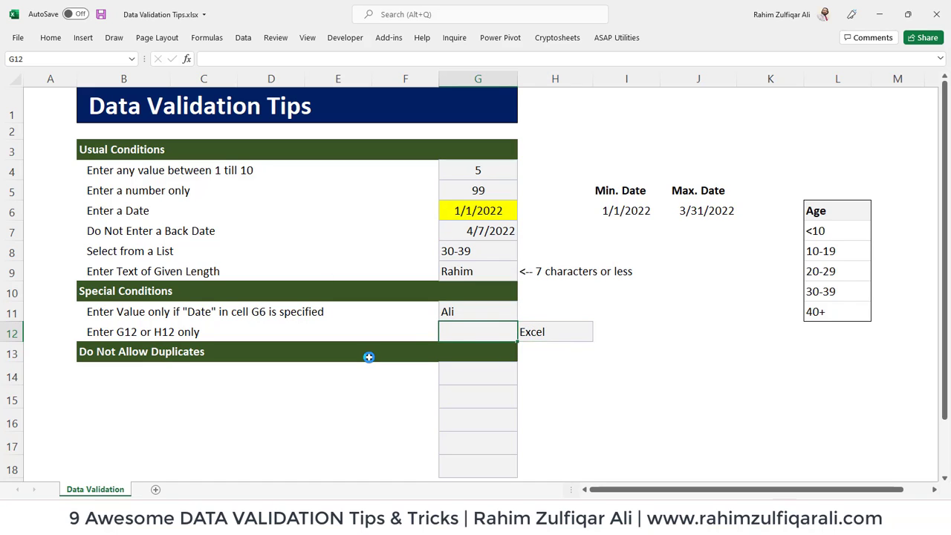
pyautogui.press('Right')
pyautogui.press('Left')
pyautogui.press('Right')
pyautogui.press('Left')
pyautogui.press('Right')
pyautogui.press('Left')
pyautogui.press('Right')
pyautogui.press('Left')
pyautogui.press('Right')
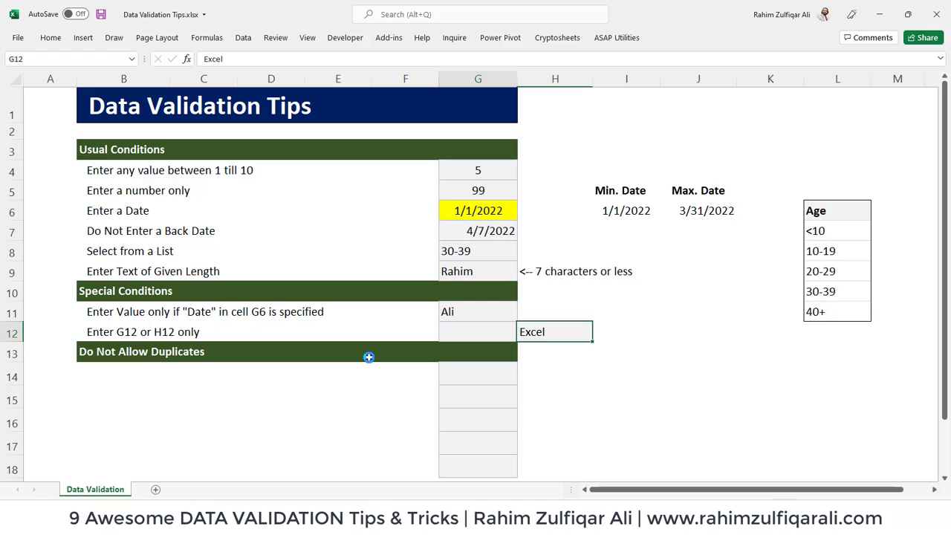
pyautogui.press('Left')
pyautogui.press('Right')
pyautogui.press('Left')
pyautogui.press('Right')
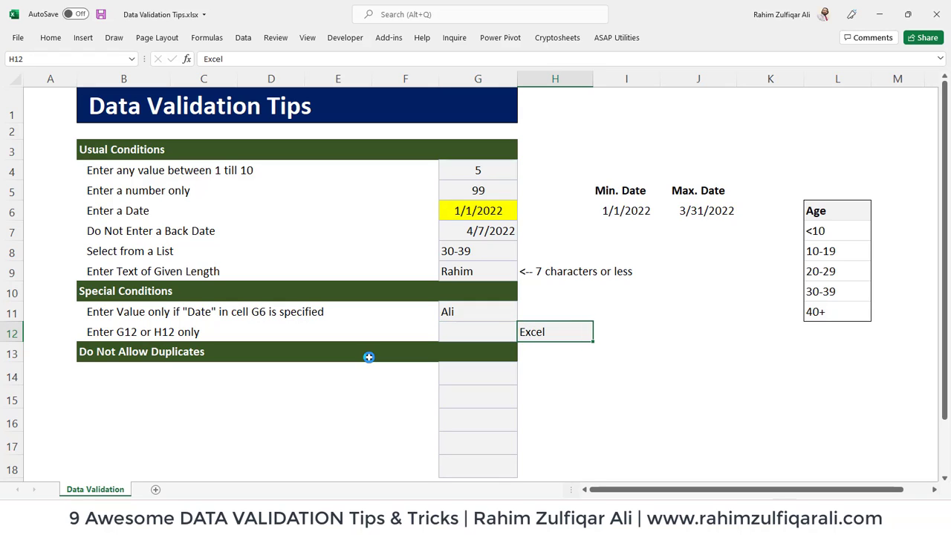
pyautogui.press('Left')
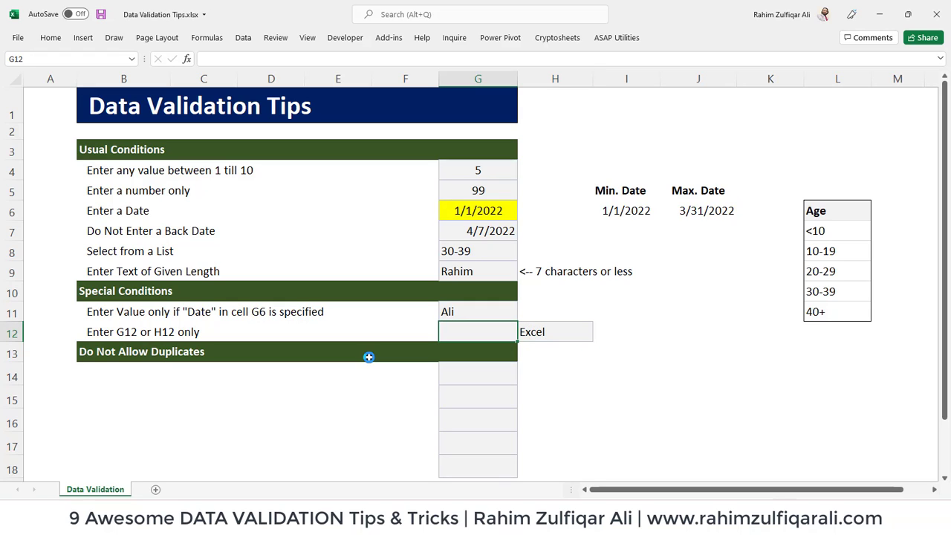
pyautogui.press('Down')
pyautogui.press('Down')
pyautogui.press('Down')
pyautogui.press('Down')
pyautogui.press('Down')
pyautogui.press('Down')
pyautogui.press('Down')
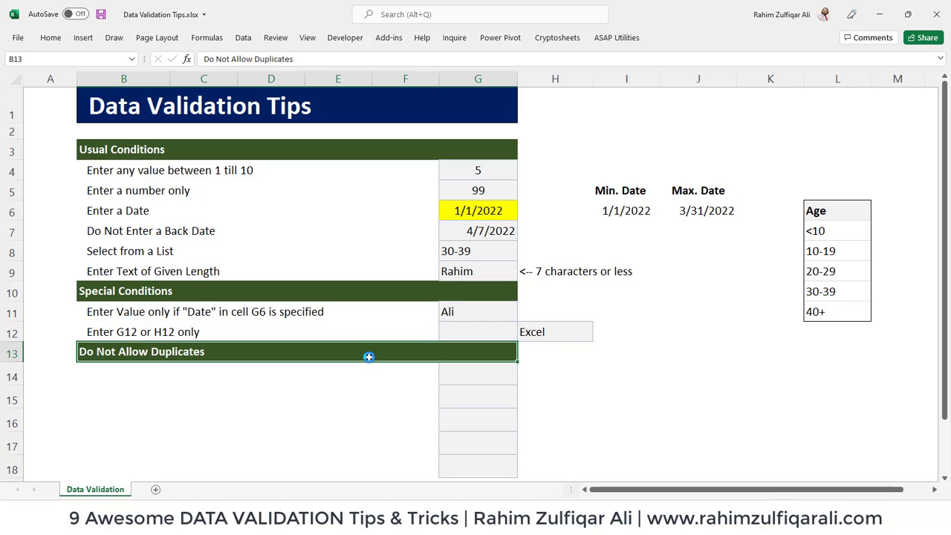
pyautogui.press('Up')
pyautogui.press('Up')
pyautogui.press('Up')
pyautogui.press('Up')
pyautogui.press('Up')
pyautogui.press('Up')
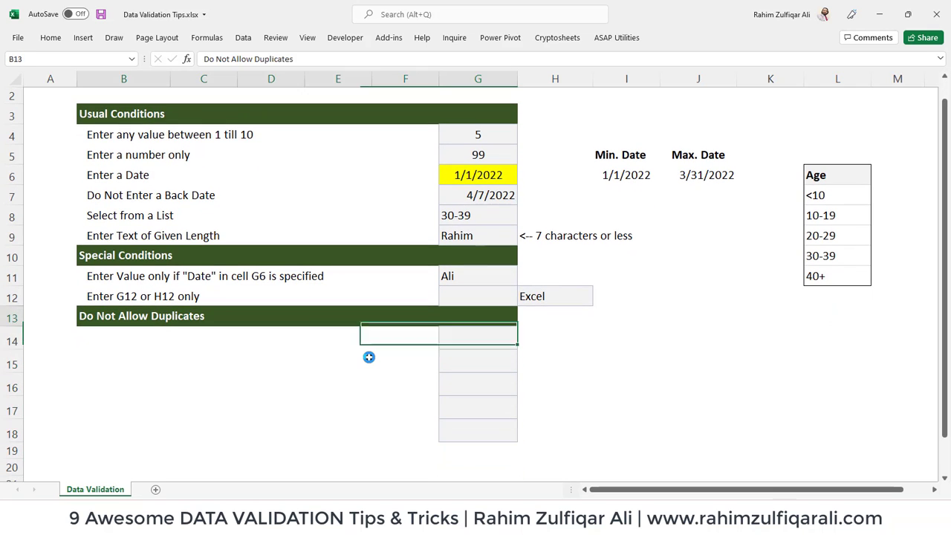
# Select G14:G18 under Do Not Allow Duplicates and enter sample first names in G14:G17, repeating G14's name in G17.
pyautogui.press('Down')
pyautogui.hotkey('shift', 'Down')
pyautogui.hotkey('shift', 'Down')
pyautogui.hotkey('shift', 'Down')
pyautogui.hotkey('shift', 'Down')
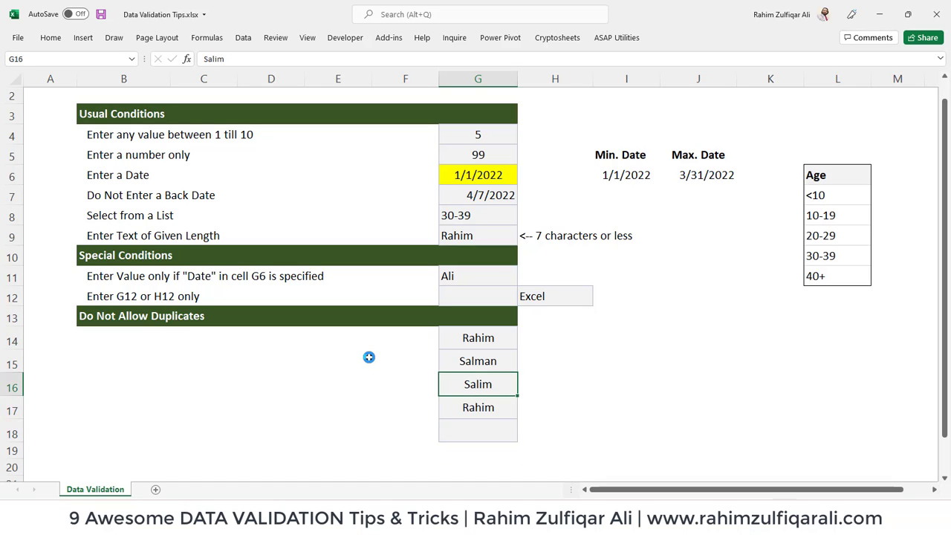
pyautogui.press('Down')
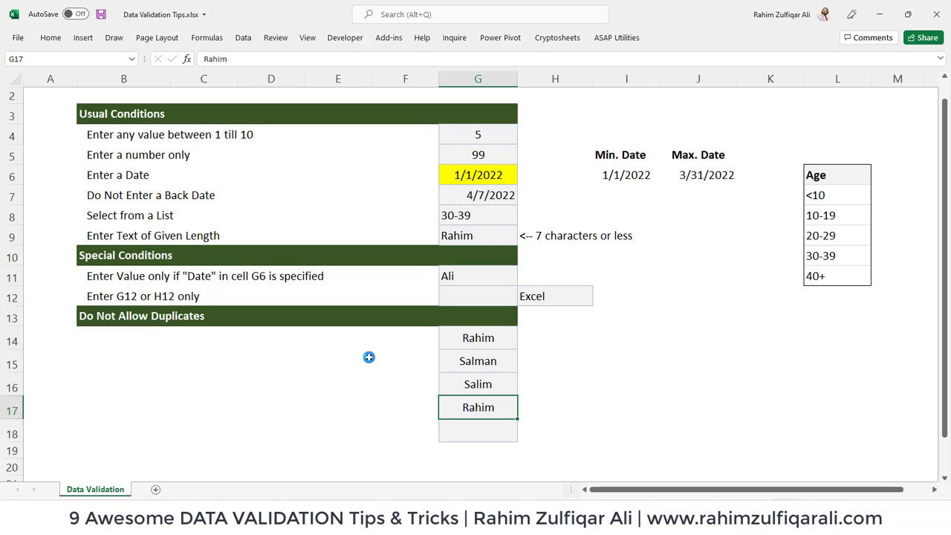
# Clear all the sample names from G14:G18.
pyautogui.press('Up')
pyautogui.press('Up')
pyautogui.press('Up')
pyautogui.press('Up')
pyautogui.press('Down')
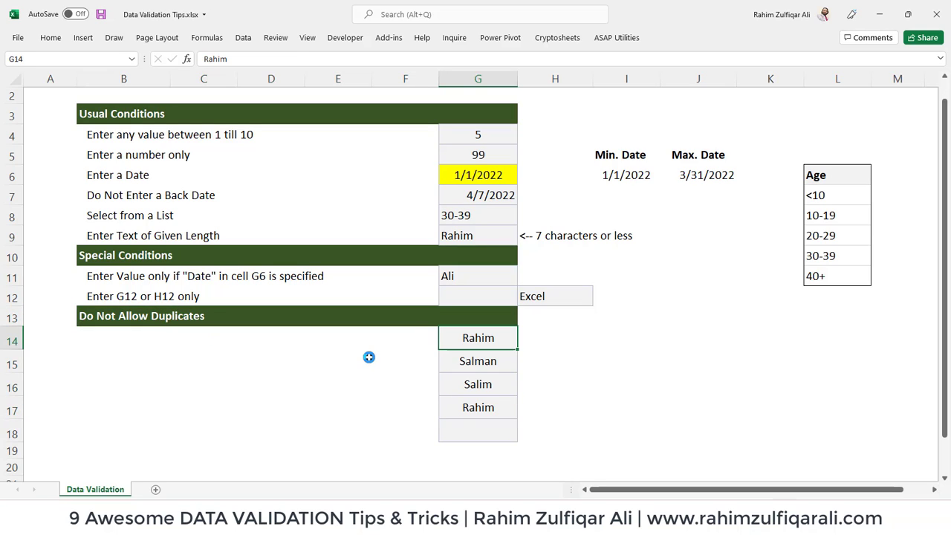
pyautogui.hotkey('shift', 'Down')
pyautogui.hotkey('shift', 'Down')
pyautogui.hotkey('shift', 'Down')
pyautogui.hotkey('shift', 'Down')
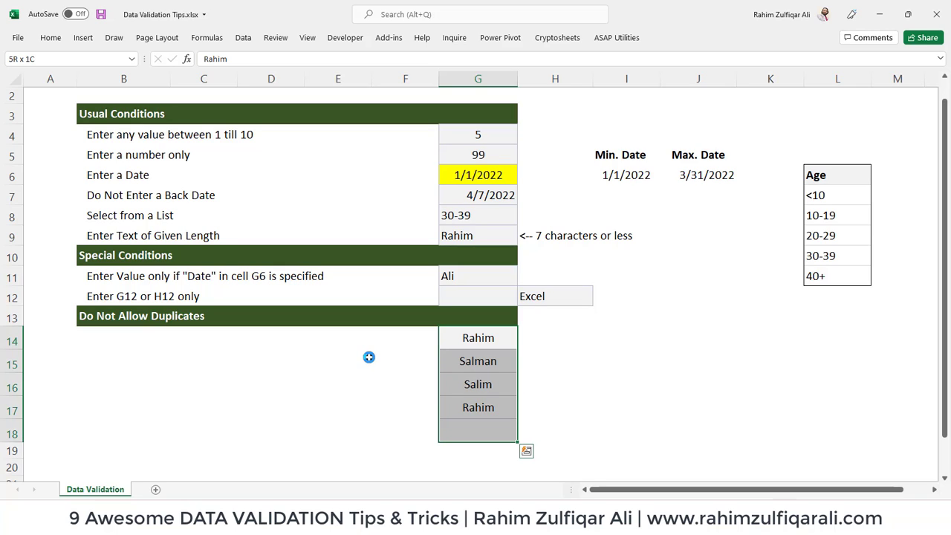
pyautogui.press('Delete')
pyautogui.press('Left')
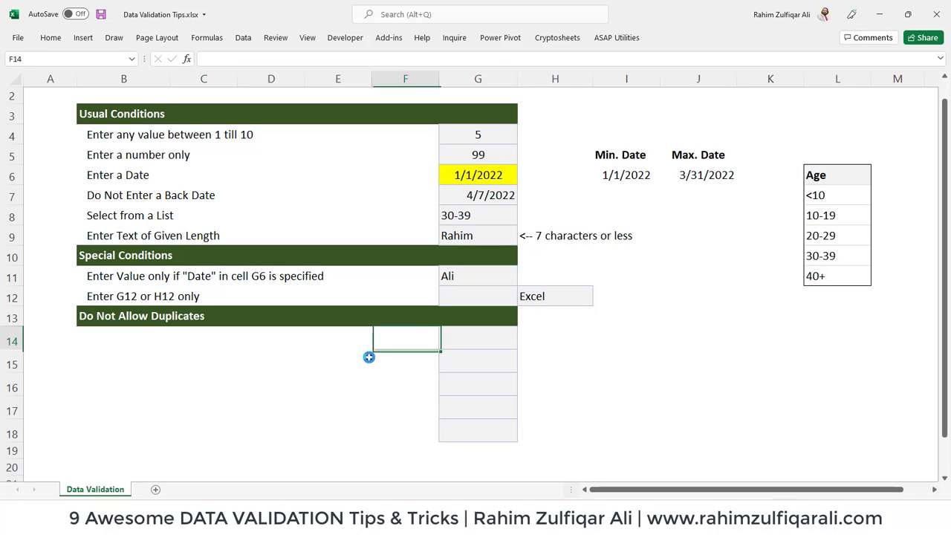
pyautogui.press('Right')
pyautogui.hotkey('ctrl', 'shift', 'Down')
pyautogui.hotkey('ctrl', 'Up')
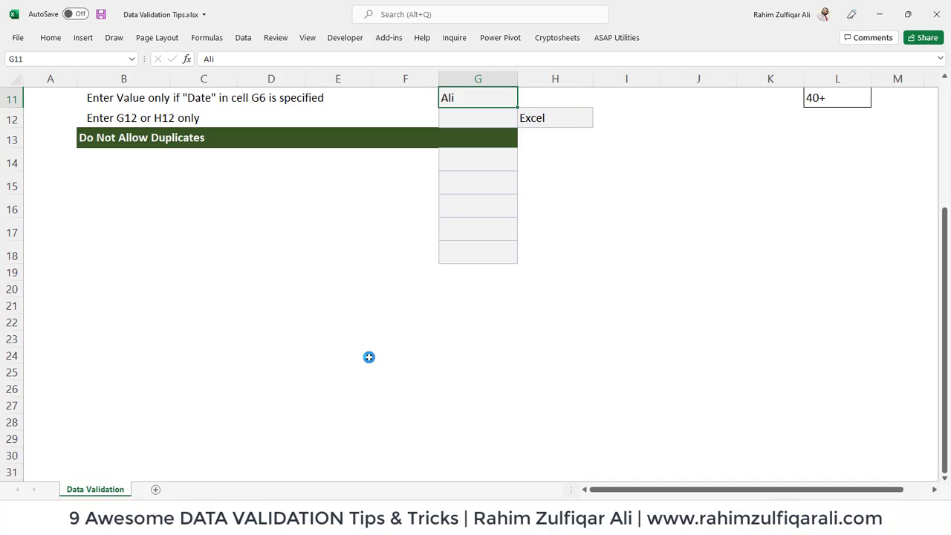
pyautogui.press('Down')
pyautogui.press('Down')
pyautogui.press('Down')
pyautogui.press('Up')
pyautogui.press('Up')
pyautogui.press('Up')
pyautogui.press('Up')
pyautogui.press('Up')
pyautogui.press('Up')
pyautogui.press('Up')
pyautogui.press('Up')
pyautogui.press('Up')
pyautogui.press('Up')
pyautogui.press('Up')
pyautogui.press('Up')
pyautogui.press('Up')
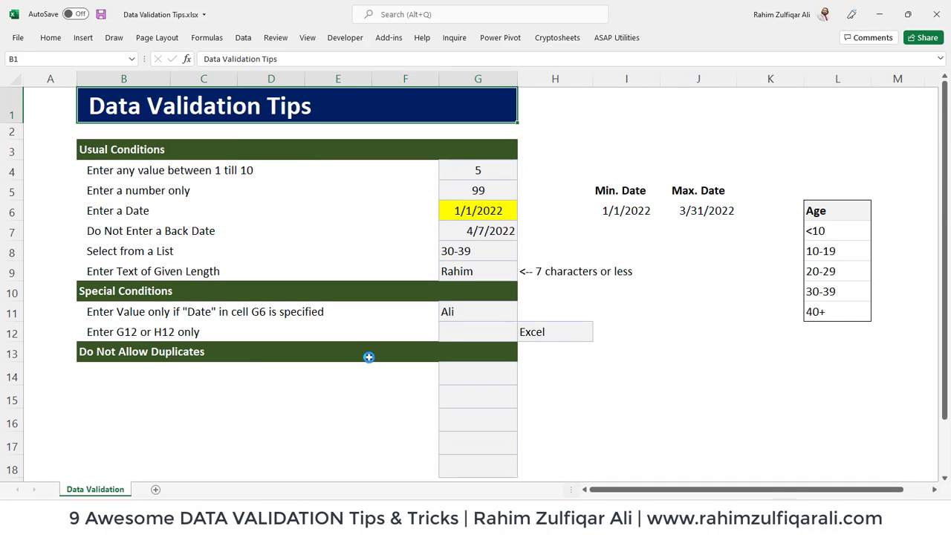
# Start a data validation rule for G14:G18 that uses a custom formula.
pyautogui.press('Down')
pyautogui.press('Down')
pyautogui.press('Down')
pyautogui.press('Down')
pyautogui.press('Down')
pyautogui.press('Down')
pyautogui.press('Down')
pyautogui.press('Down')
pyautogui.press('Down')
pyautogui.press('Down')
pyautogui.press('Down')
pyautogui.press('Down')
pyautogui.press('Down')
pyautogui.hotkey('shift', 'Down')
pyautogui.hotkey('shift', 'Down')
pyautogui.hotkey('shift', 'Down')
pyautogui.hotkey('shift', 'Down')
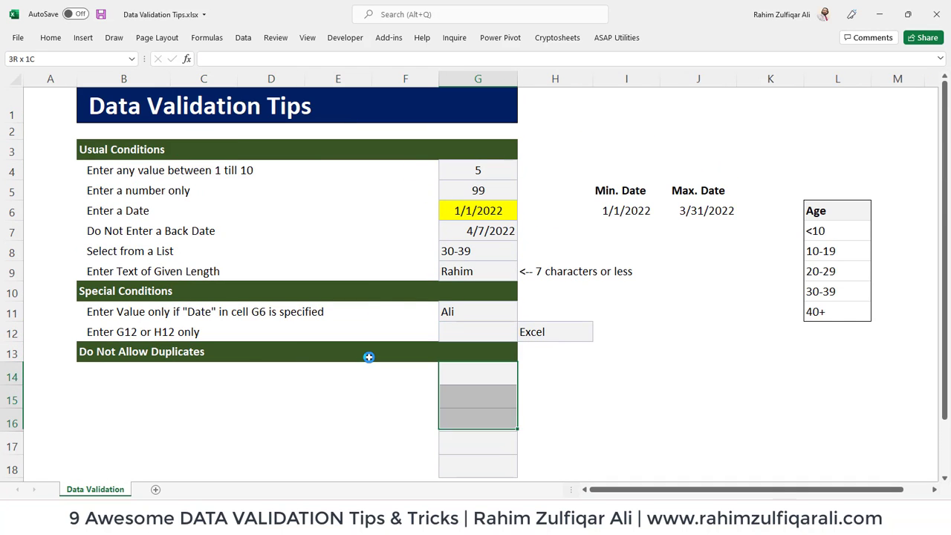
pyautogui.click(242, 37)
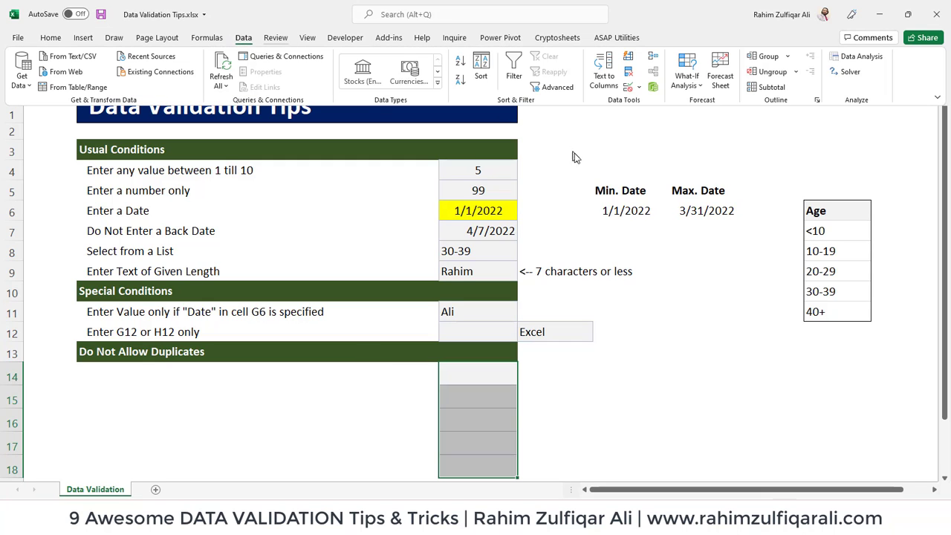
pyautogui.click(627, 87)
pyautogui.click(290, 252)
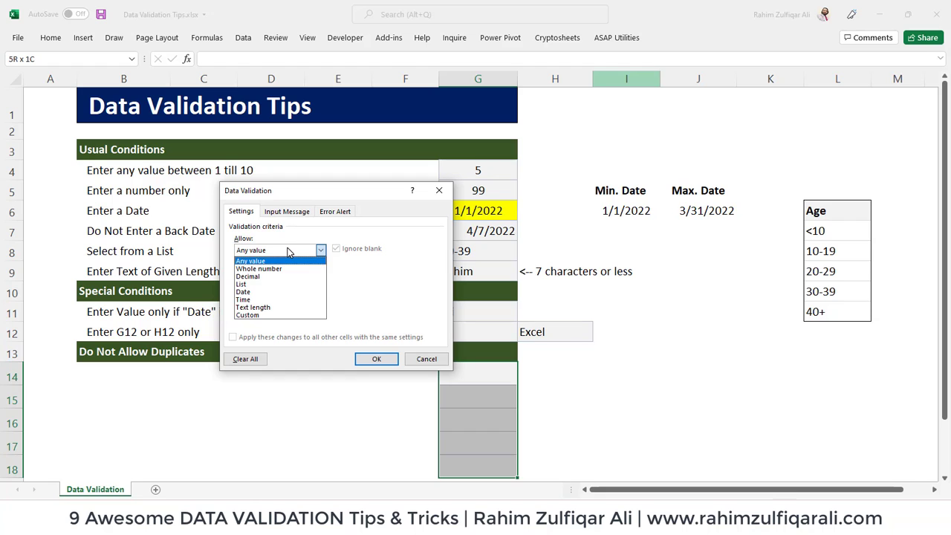
pyautogui.click(281, 315)
pyautogui.click(306, 298)
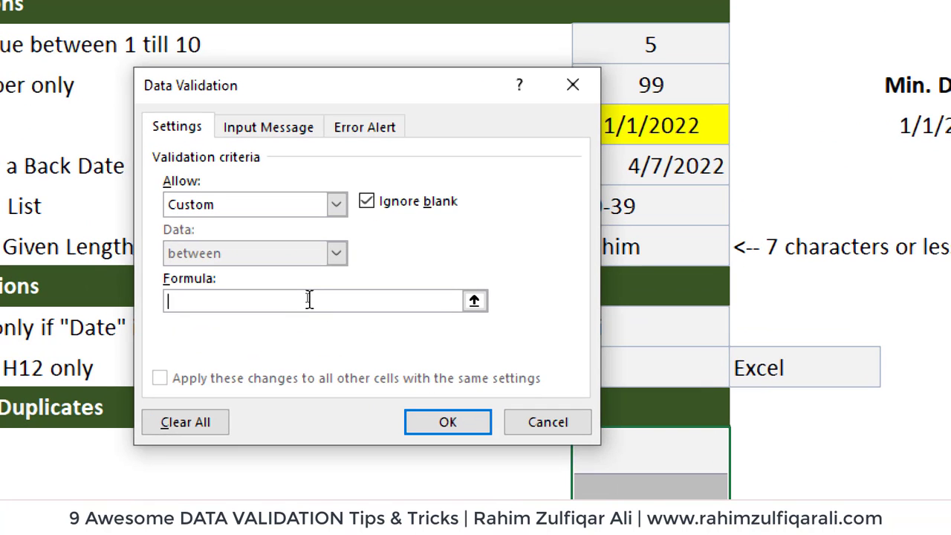
# Begin the no-duplicates rule's formula as =countif($G$14:G14 with only the range's first reference absolute.
pyautogui.write('=countif(G14')
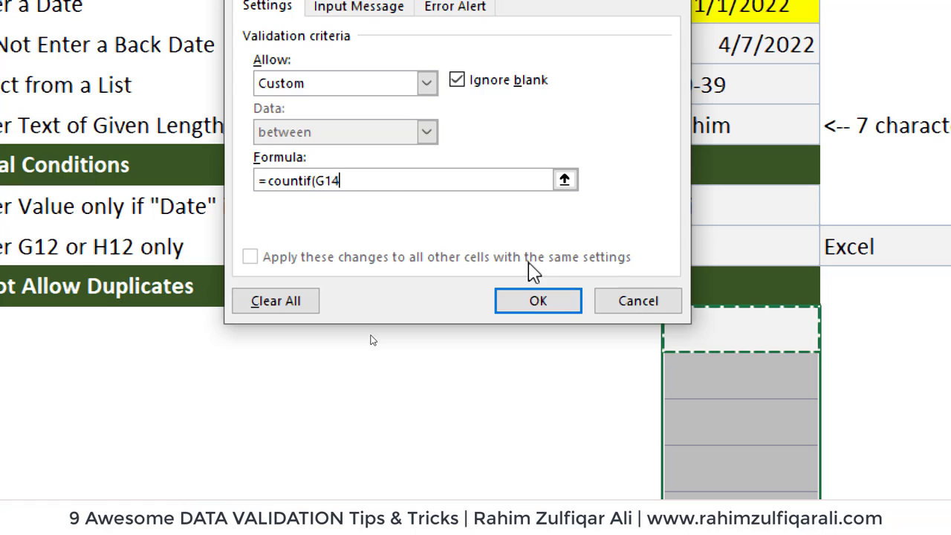
pyautogui.write(':G14')
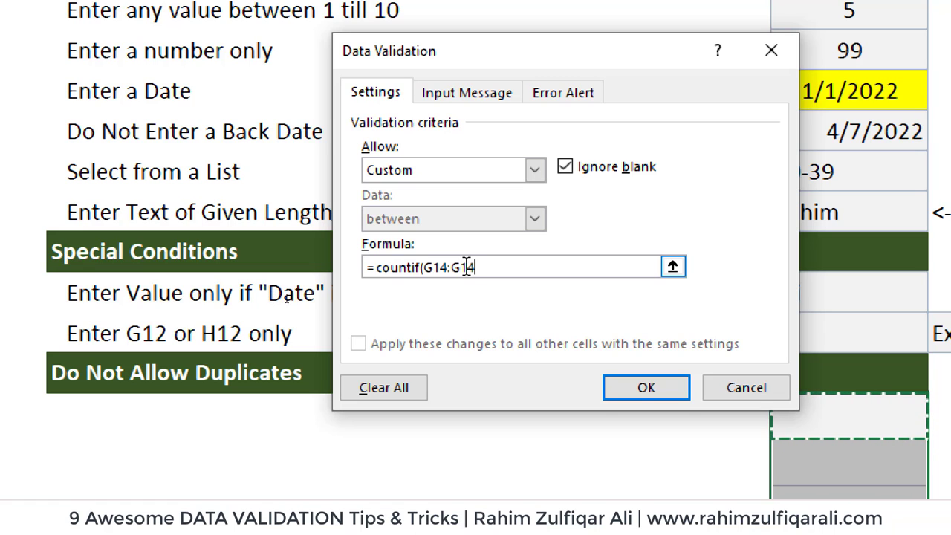
pyautogui.keyDown('shift'); pyautogui.click(439, 269); pyautogui.keyUp('shift')
pyautogui.click(438, 269)
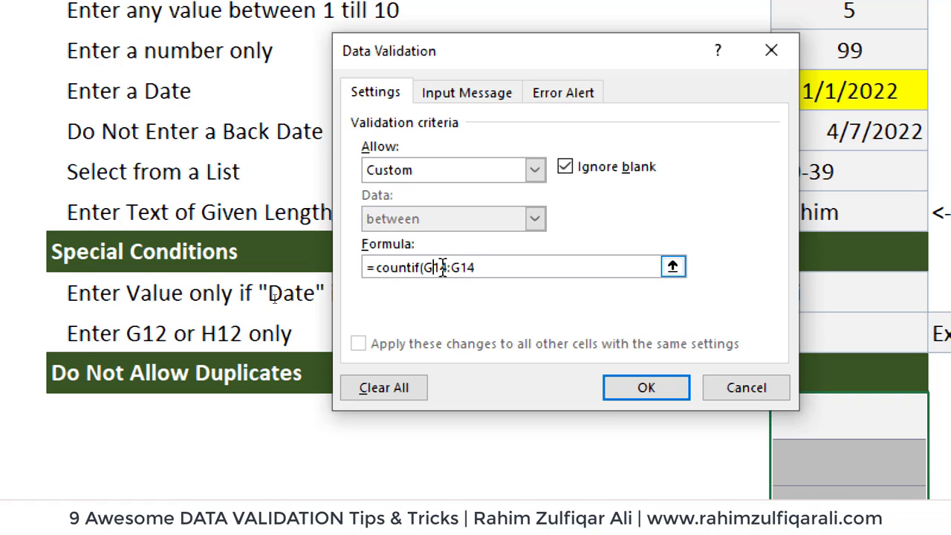
pyautogui.press('F4')
pyautogui.click(502, 267)
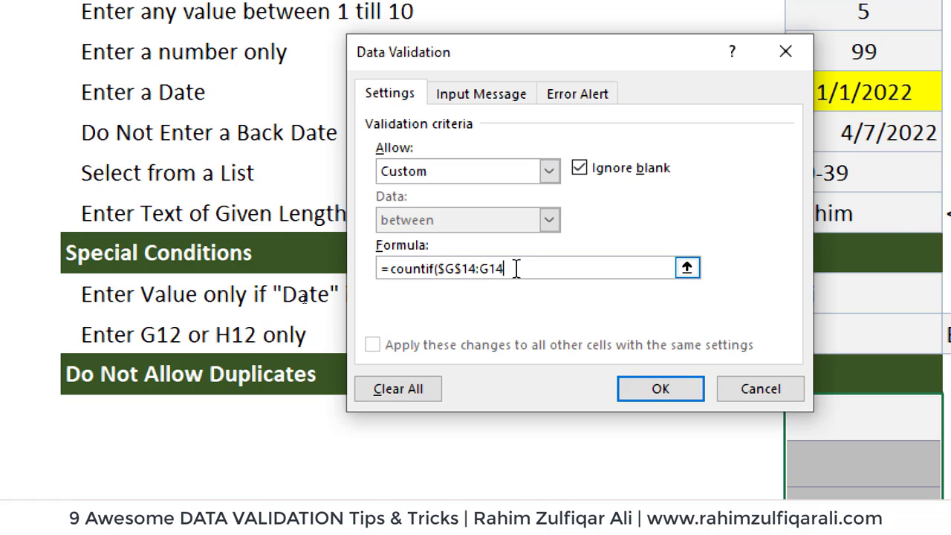
# Complete the rule's formula as =countif($G$14:G14,G14)=1 and apply it to G14:G18.
pyautogui.write(',')
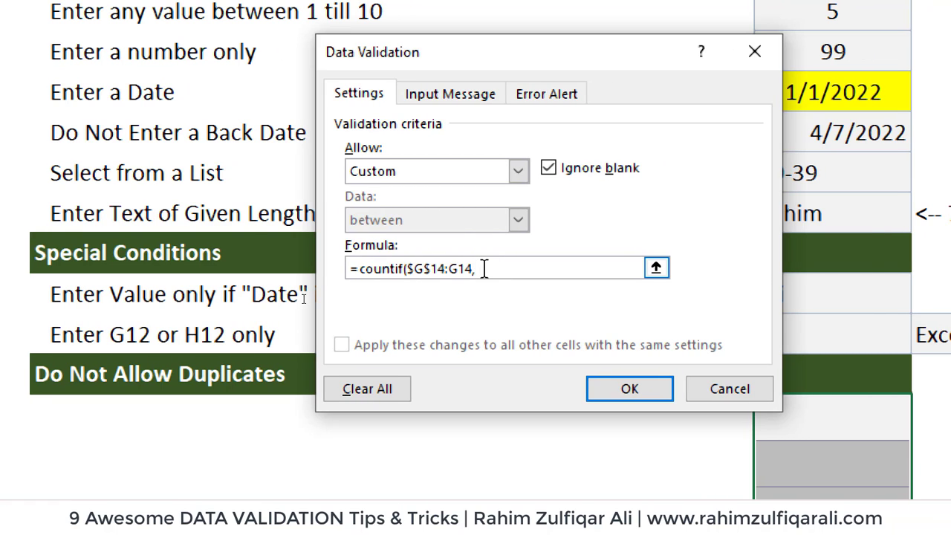
pyautogui.click(849, 414)
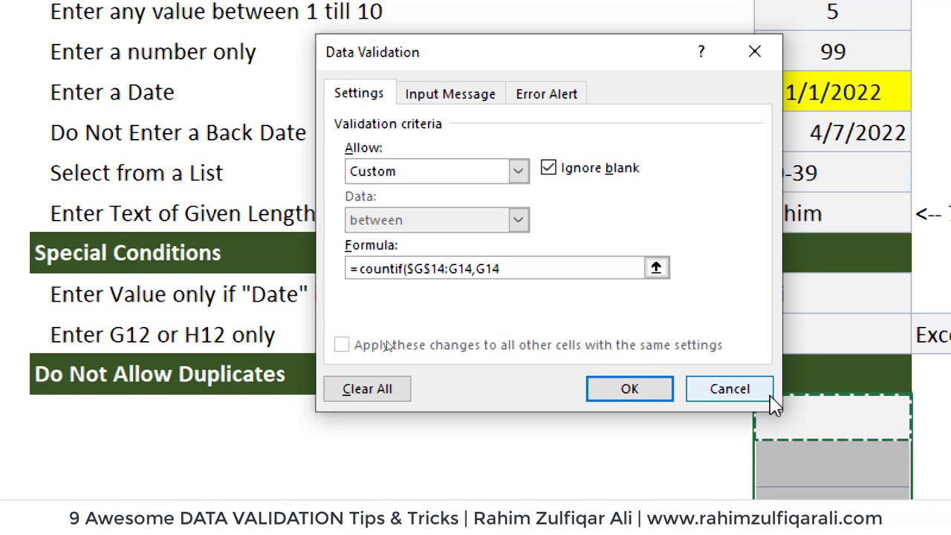
pyautogui.write(')')
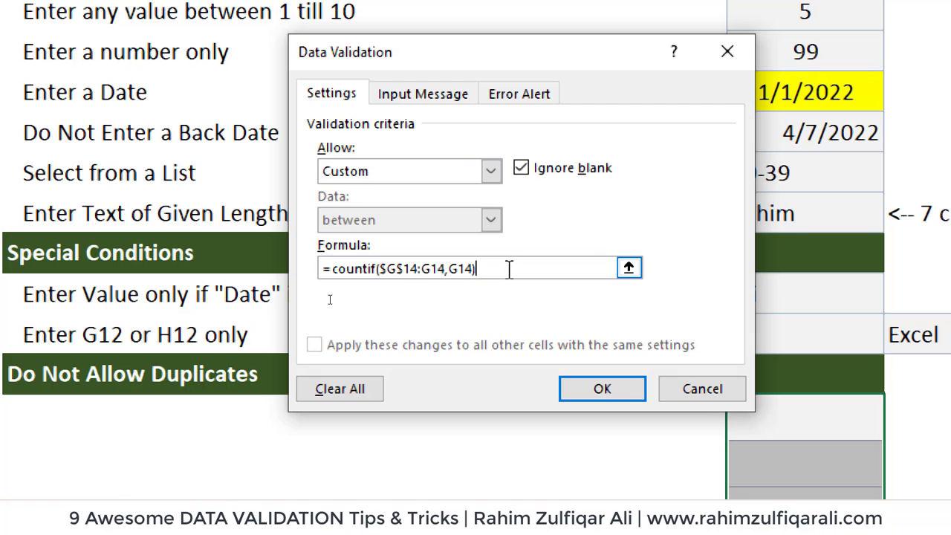
pyautogui.write('=')
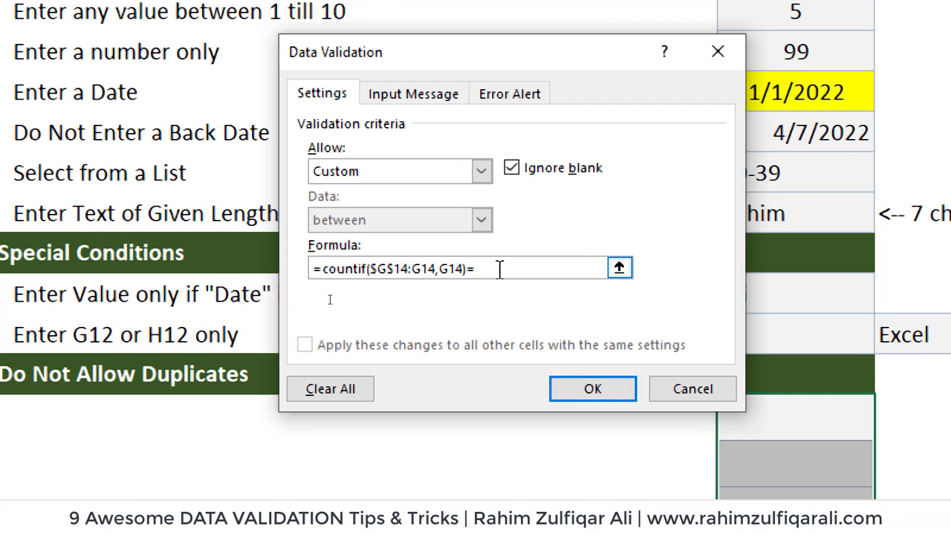
pyautogui.write('1')
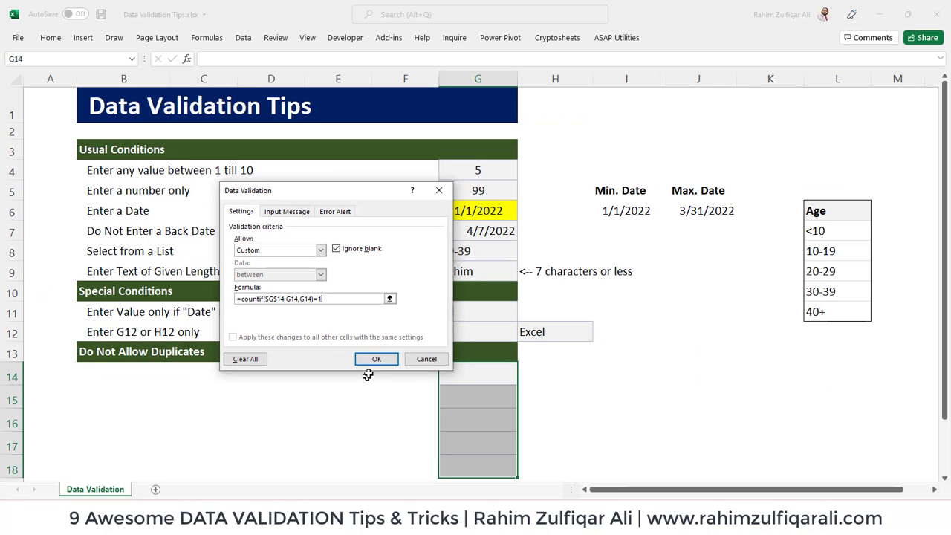
pyautogui.click(586, 388)
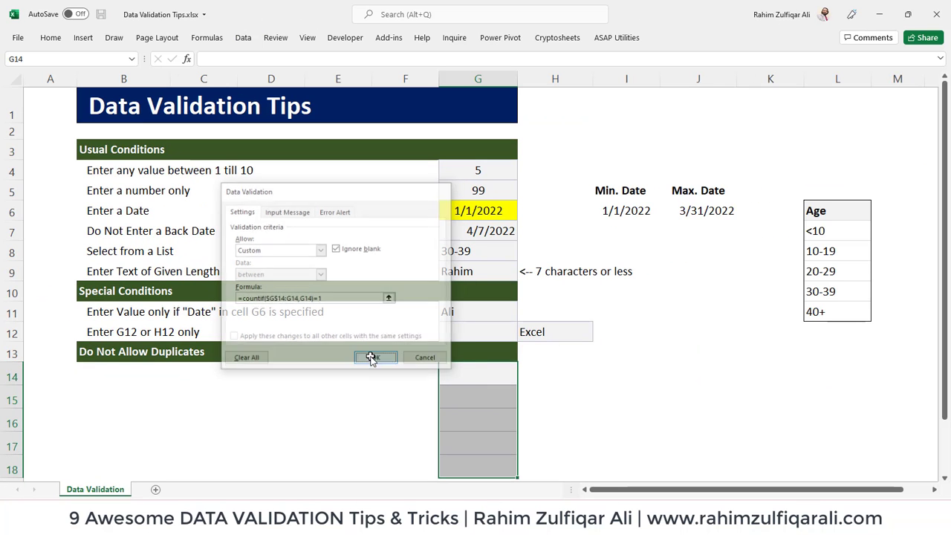
# Enter three different first names in G14, G15 and G16.
pyautogui.click(445, 377)
pyautogui.write('Rahim')
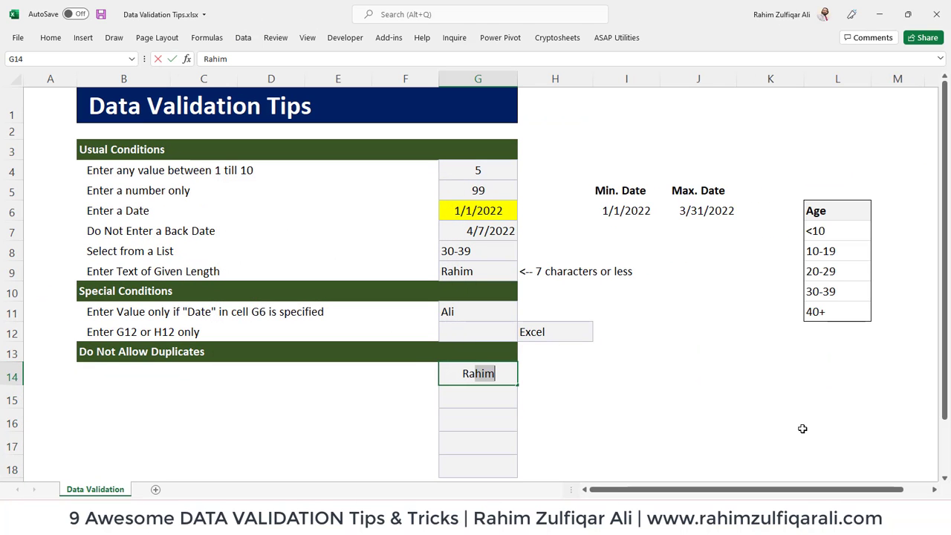
pyautogui.press('Return')
pyautogui.write('Ali')
pyautogui.press('Return')
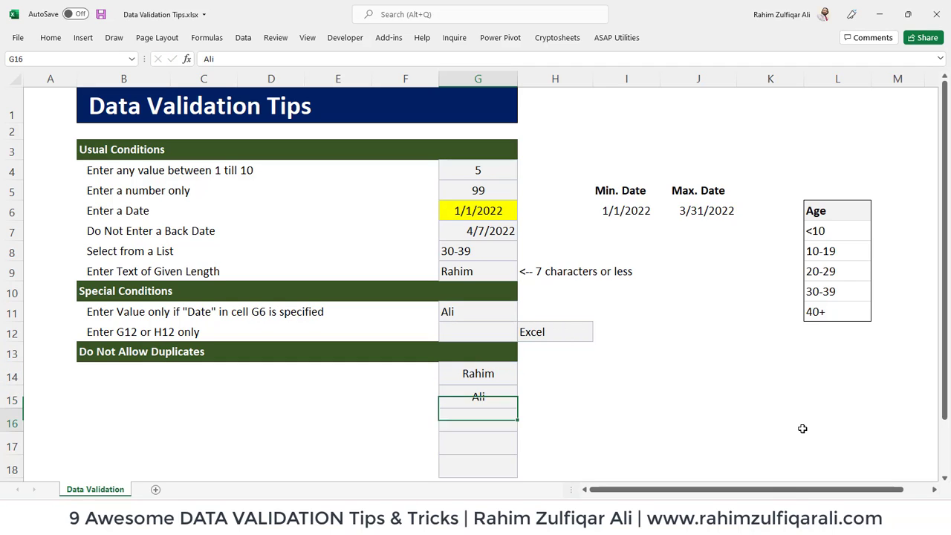
pyautogui.write('Salim')
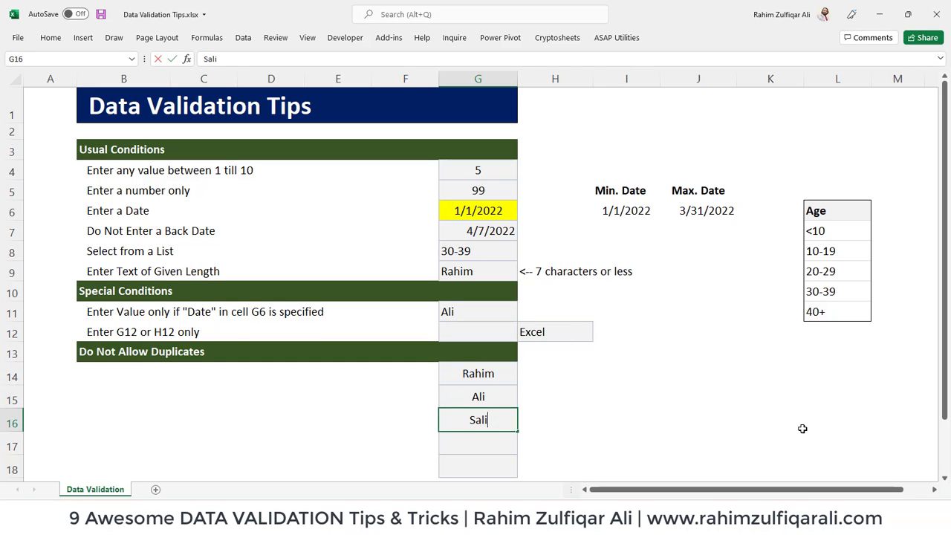
pyautogui.press('Return')
# Test the no-duplicates rule by entering G14's name again in G17, and cancel the entry.
pyautogui.write('Rahim')
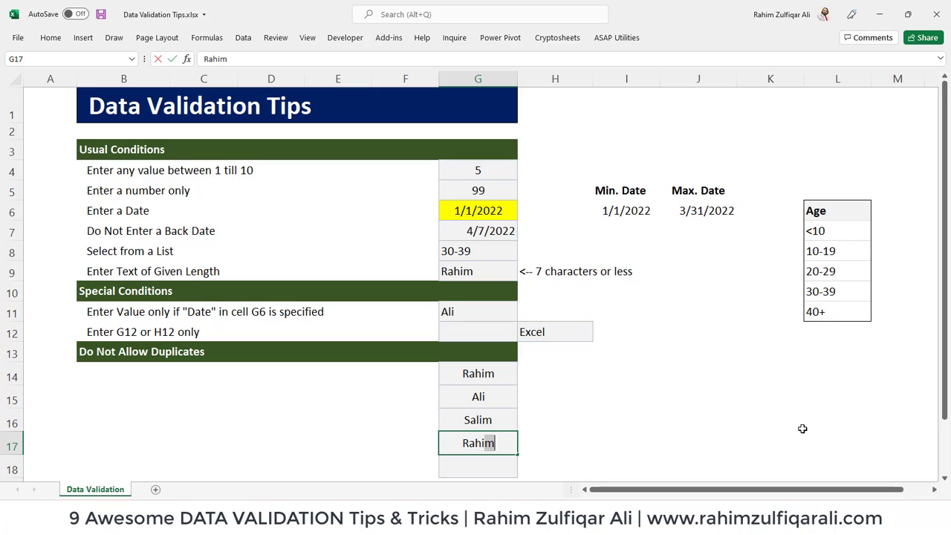
pyautogui.press('Return')
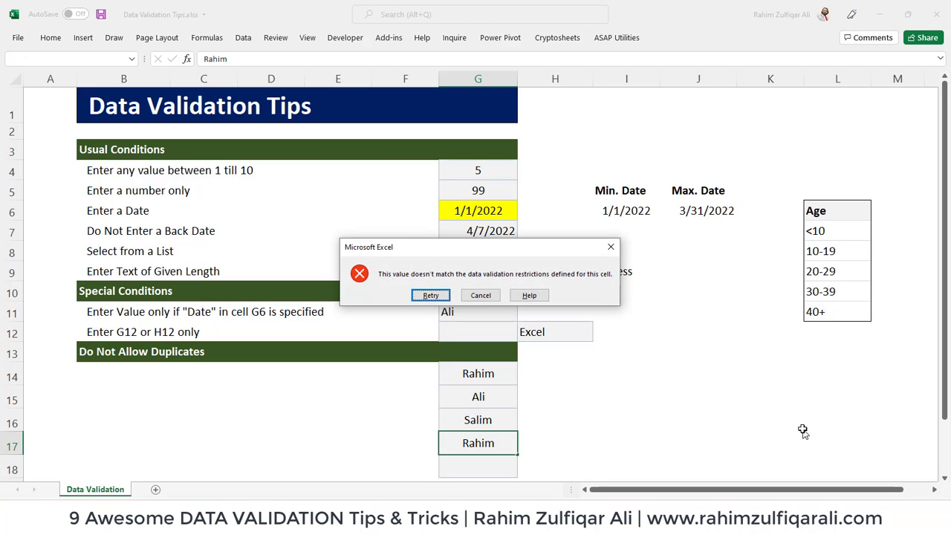
pyautogui.press('Escape')
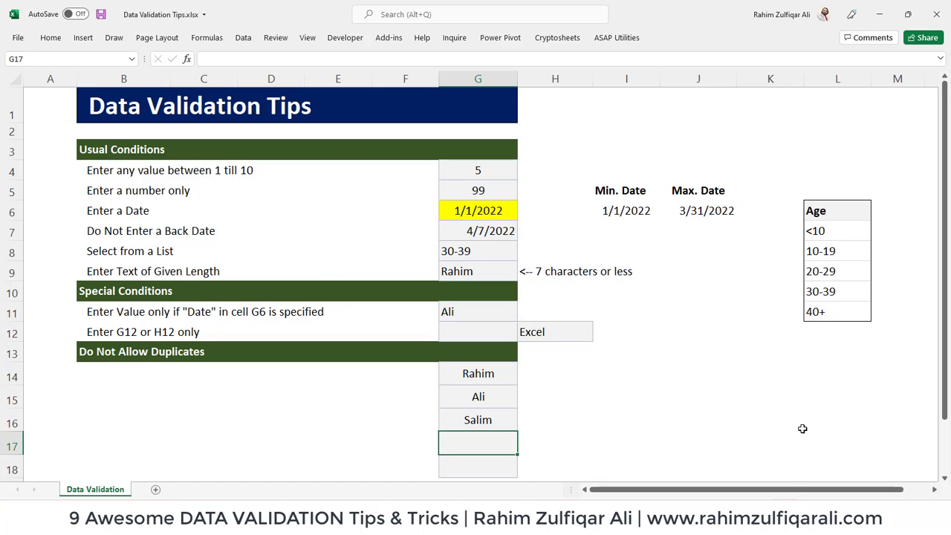
pyautogui.press('Up')
pyautogui.press('Up')
pyautogui.press('Up')
pyautogui.press('Up')
pyautogui.press('Up')
pyautogui.press('Up')
pyautogui.press('Up')
pyautogui.press('Up')
pyautogui.press('Up')
pyautogui.press('Up')
pyautogui.press('Up')
pyautogui.press('Up')
pyautogui.press('Up')
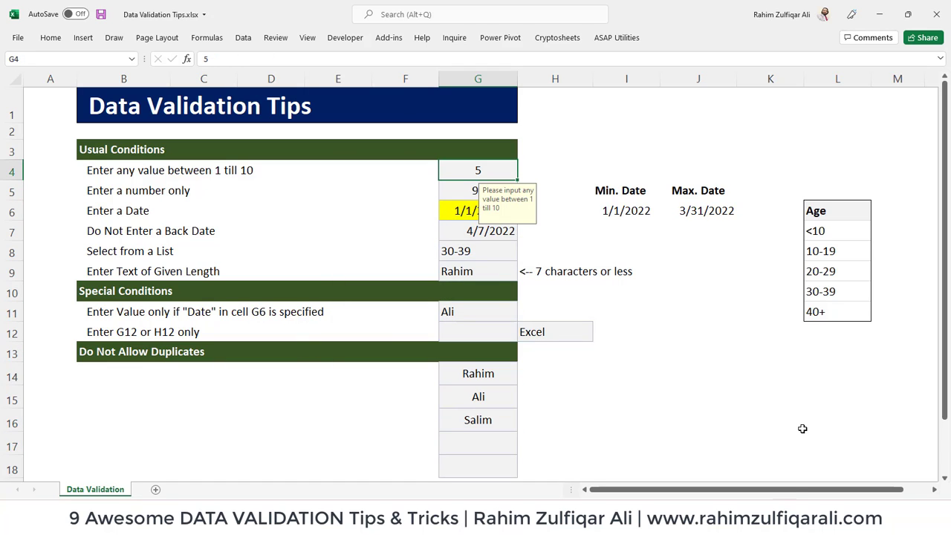
pyautogui.press('Left')
pyautogui.press('Left')
pyautogui.press('Left')
pyautogui.press('Left')
pyautogui.press('Left')
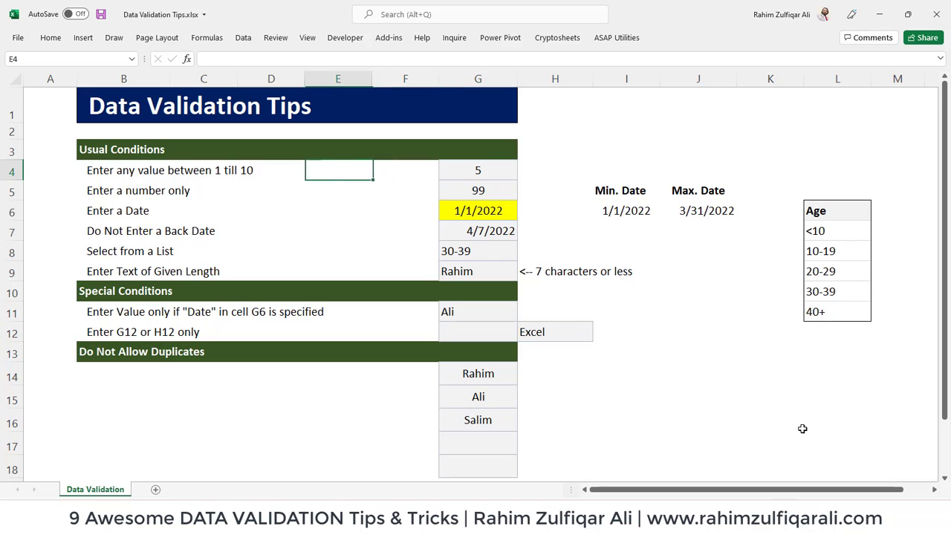
pyautogui.press('Right')
pyautogui.press('Right')
pyautogui.press('Right')
pyautogui.press('Right')
pyautogui.press('Right')
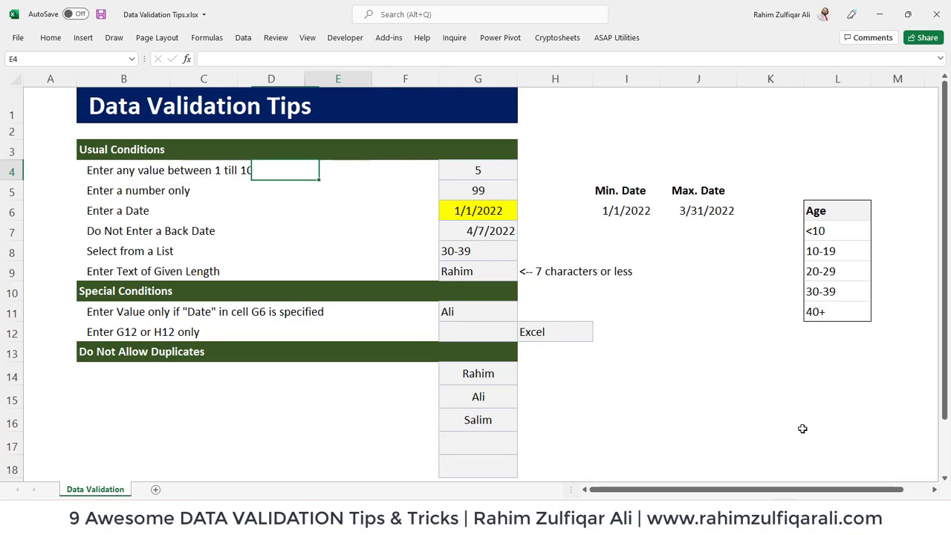
pyautogui.press('Down')
pyautogui.press('Down')
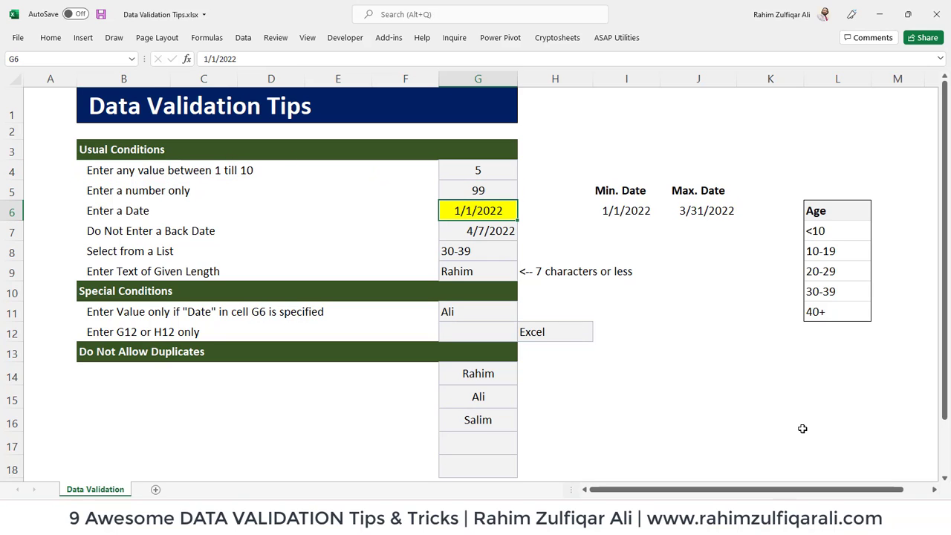